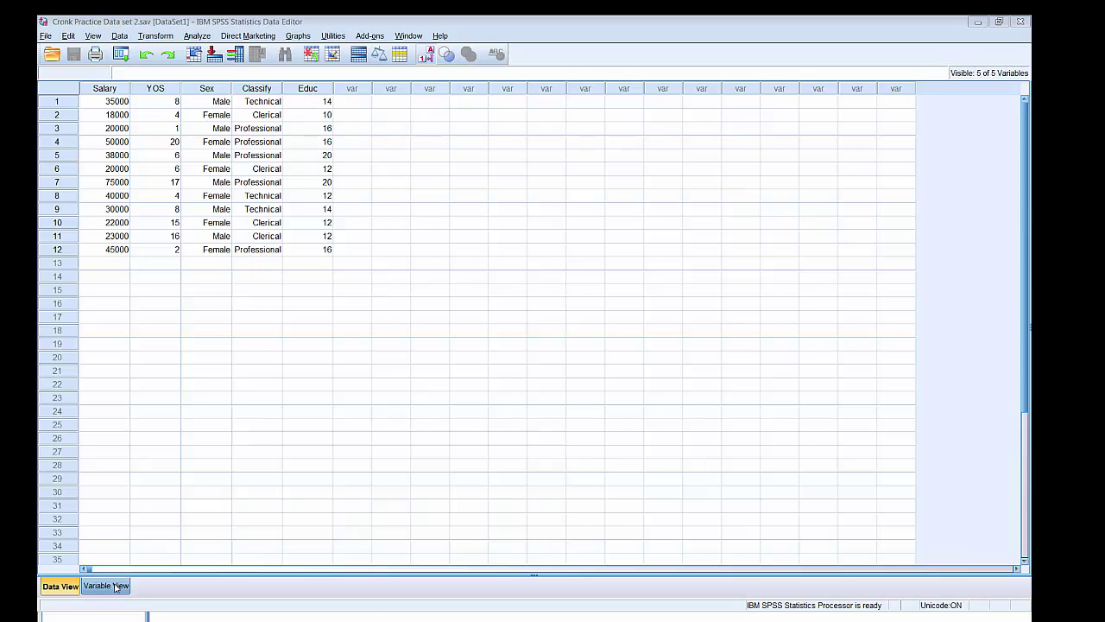
- Switch to Variable View to see the five variables' labels and measurement levels
left_click(105, 587)
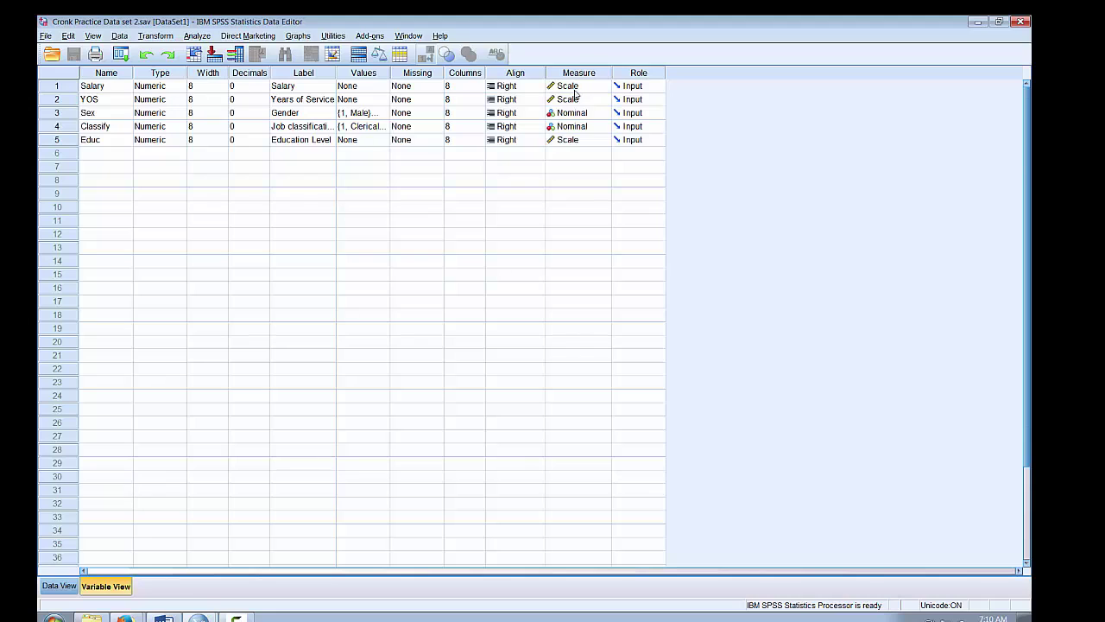
- Switch back to Data View to show the 12 cases' Salary, YOS, Sex, Classify and Educ values
left_click(59, 586)
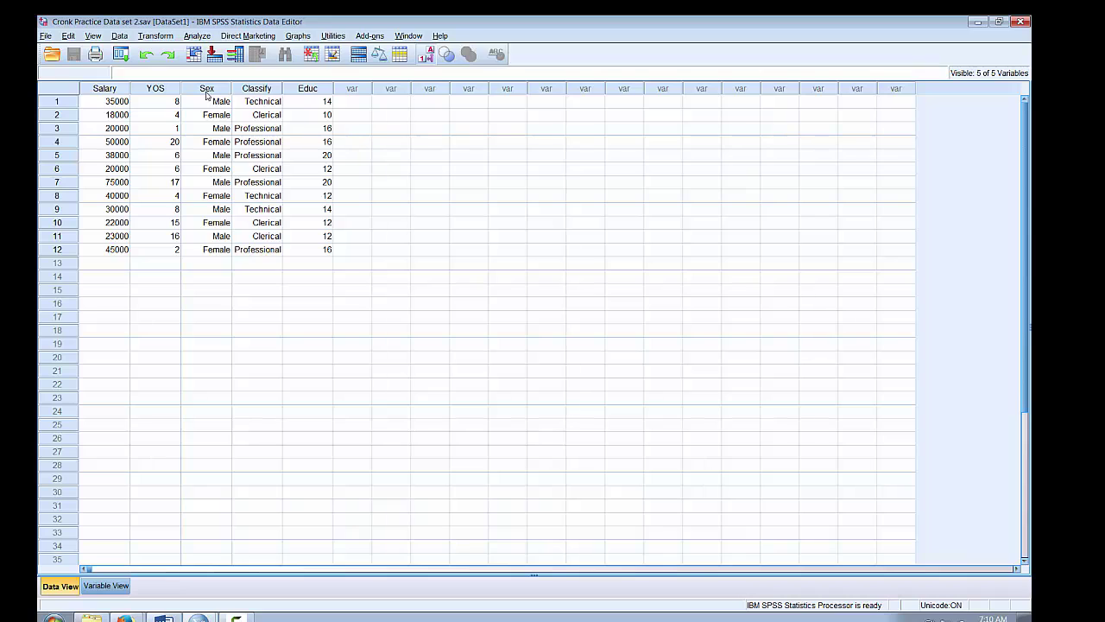
- Open Select Cases and choose 'If condition is satisfied'
left_click(120, 35)
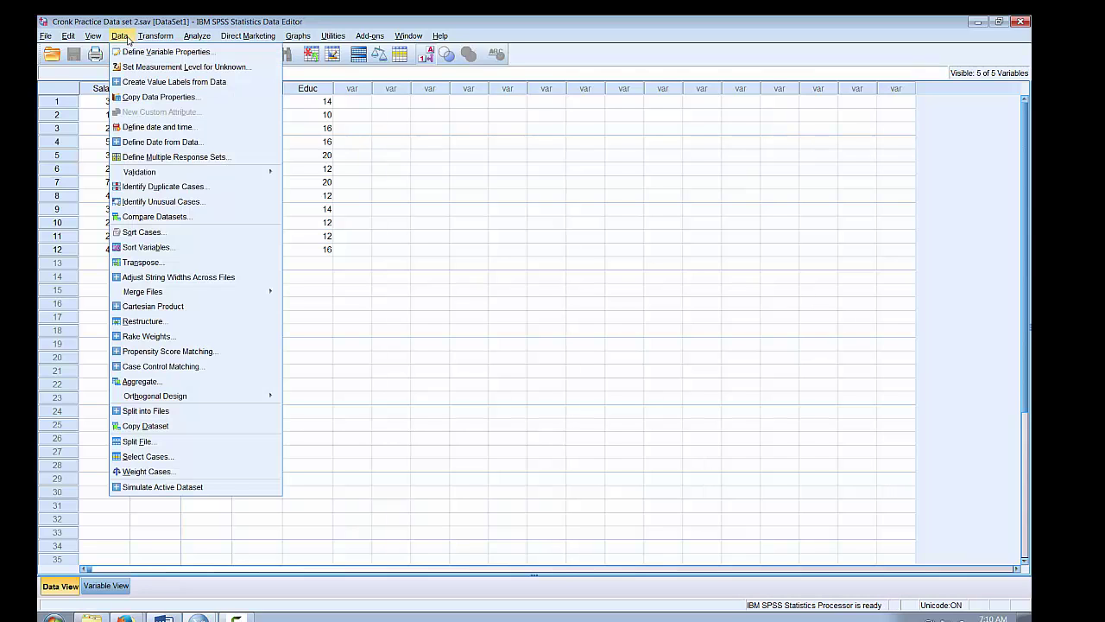
left_click(148, 456)
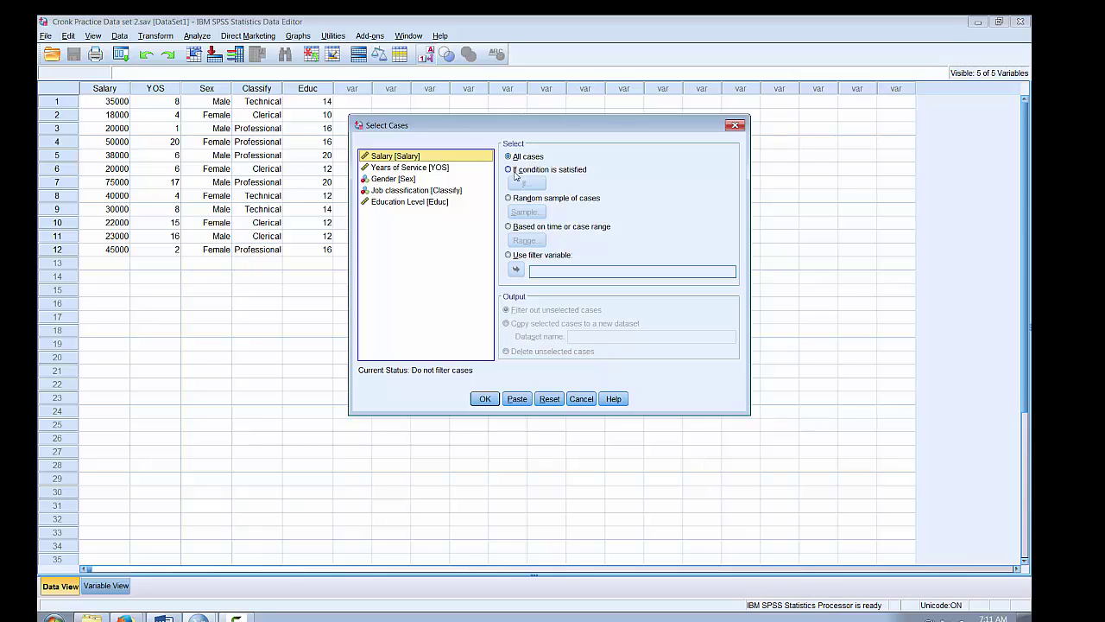
left_click(509, 171)
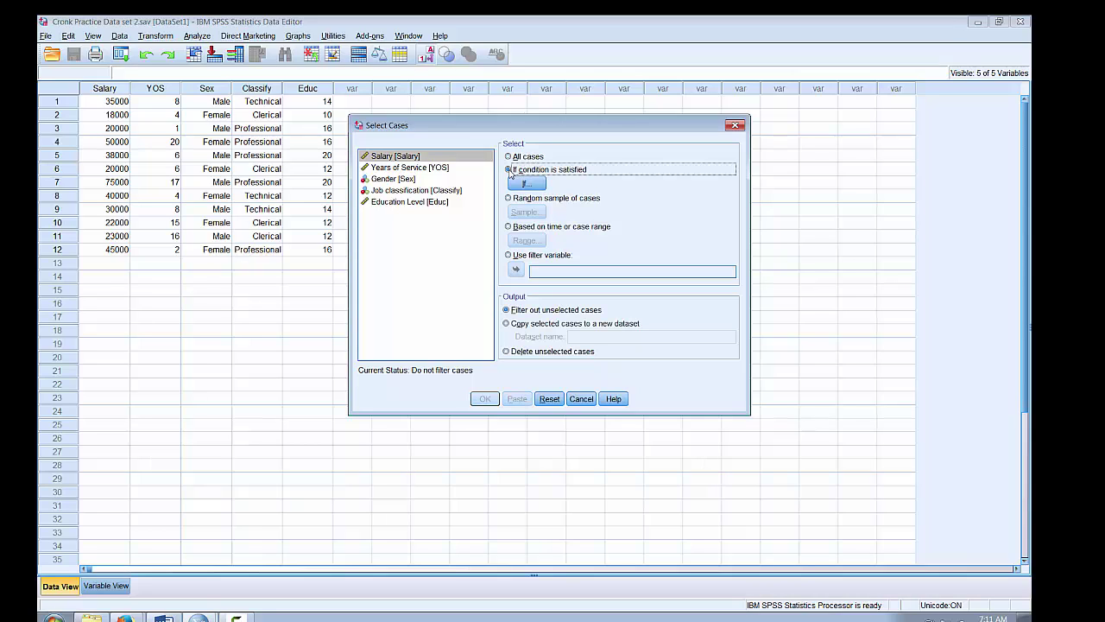
- Build the selection expression Sex = 1 from the Gender variable in the If dialog
left_click(525, 184)
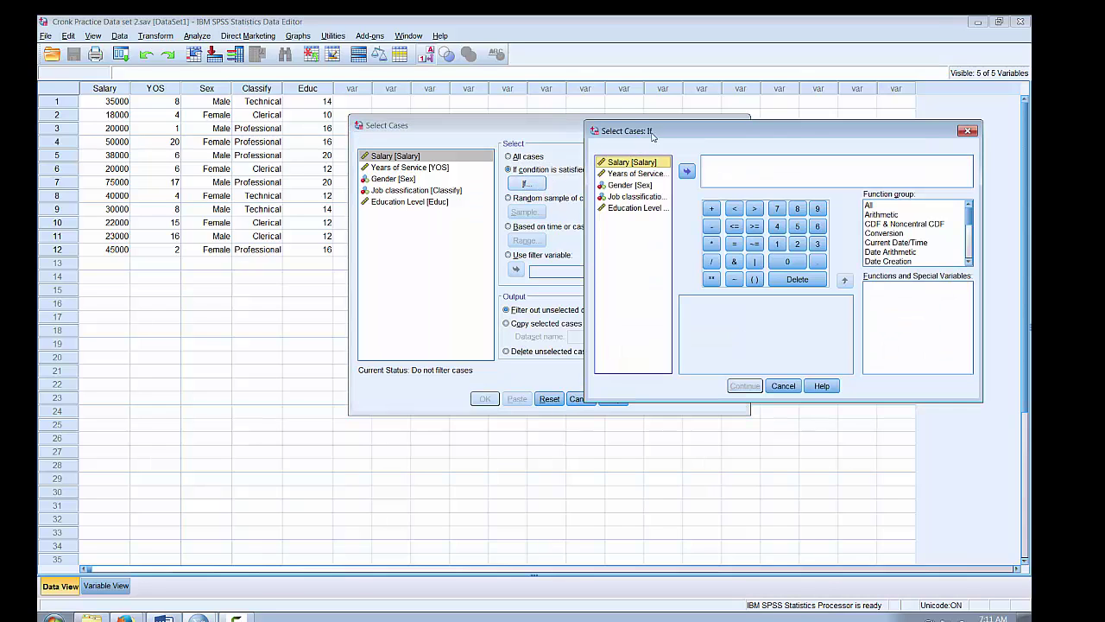
left_click_drag(663, 133, 635, 198)
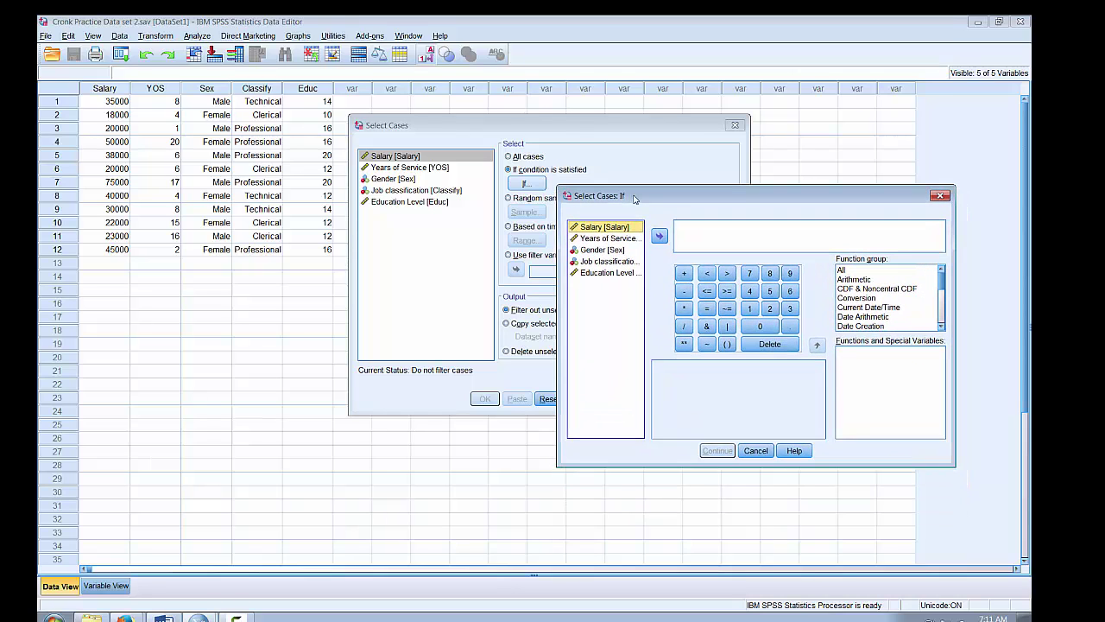
left_click(618, 252)
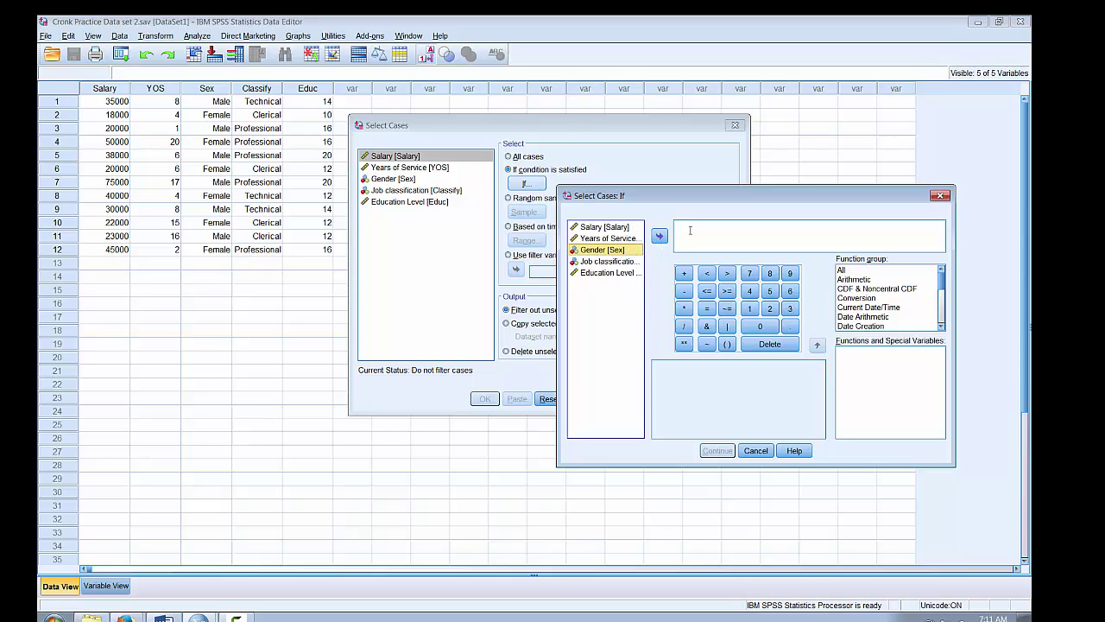
left_click(661, 239)
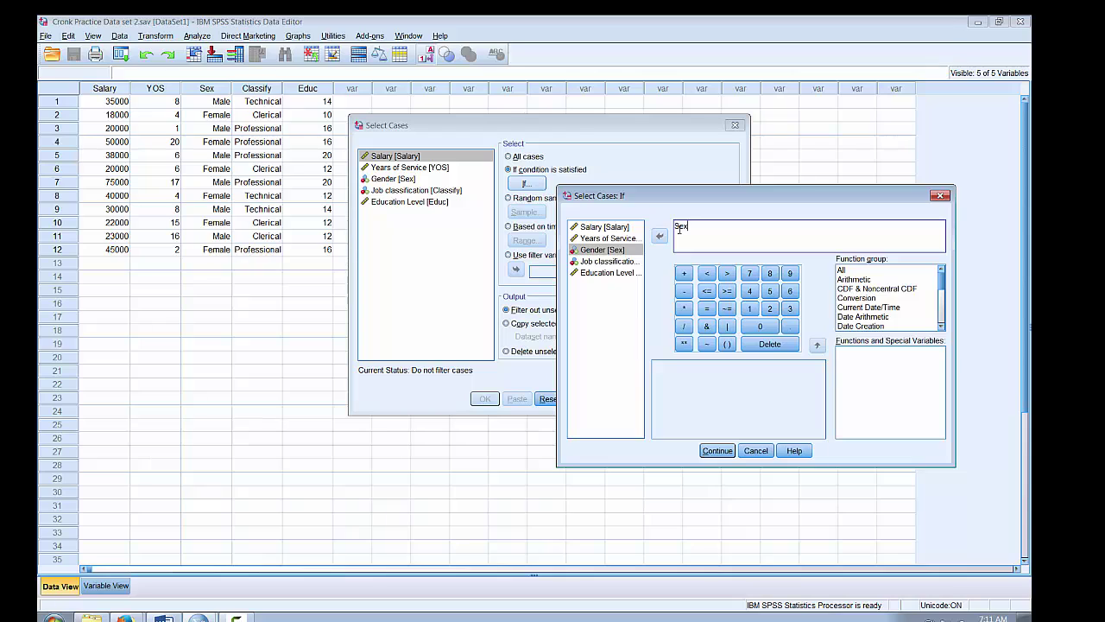
left_click(707, 308)
left_click(751, 309)
right_click(612, 250)
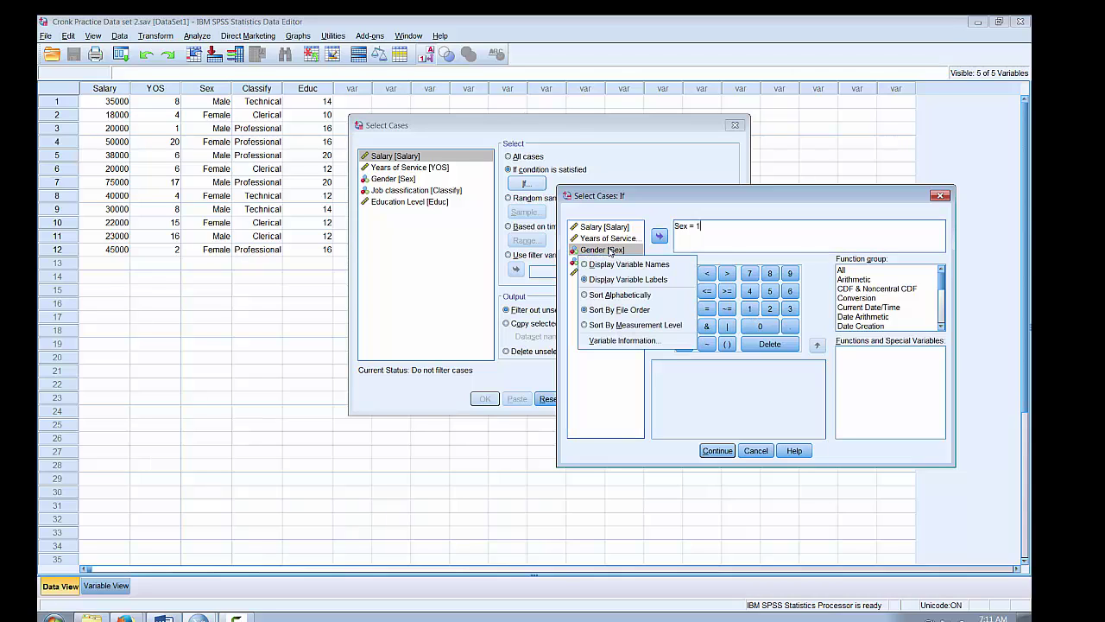
left_click(618, 341)
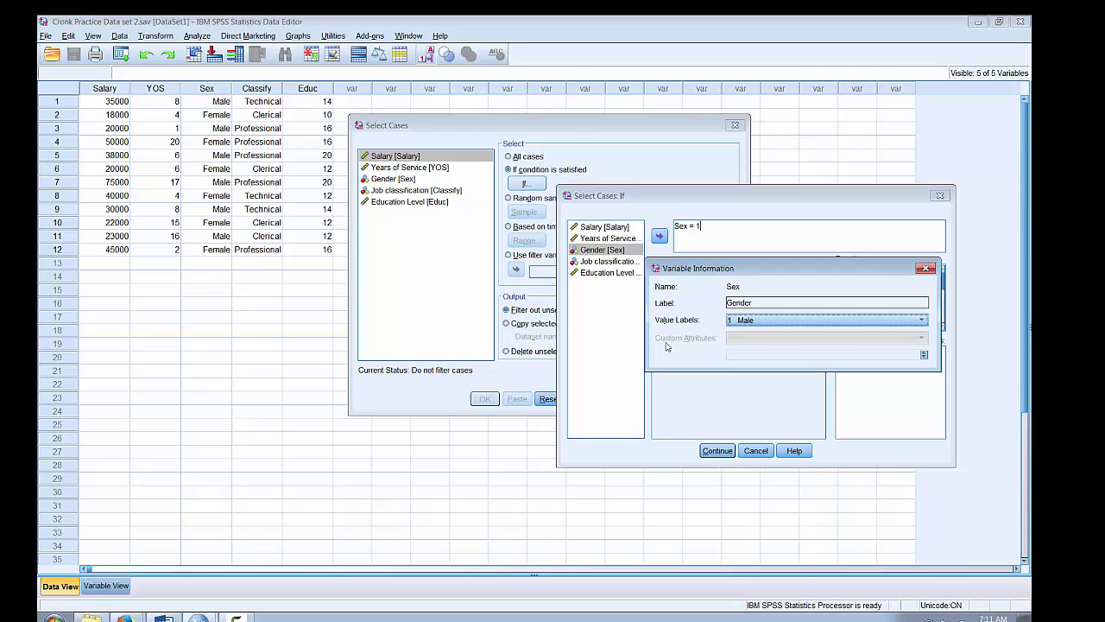
left_click(924, 321)
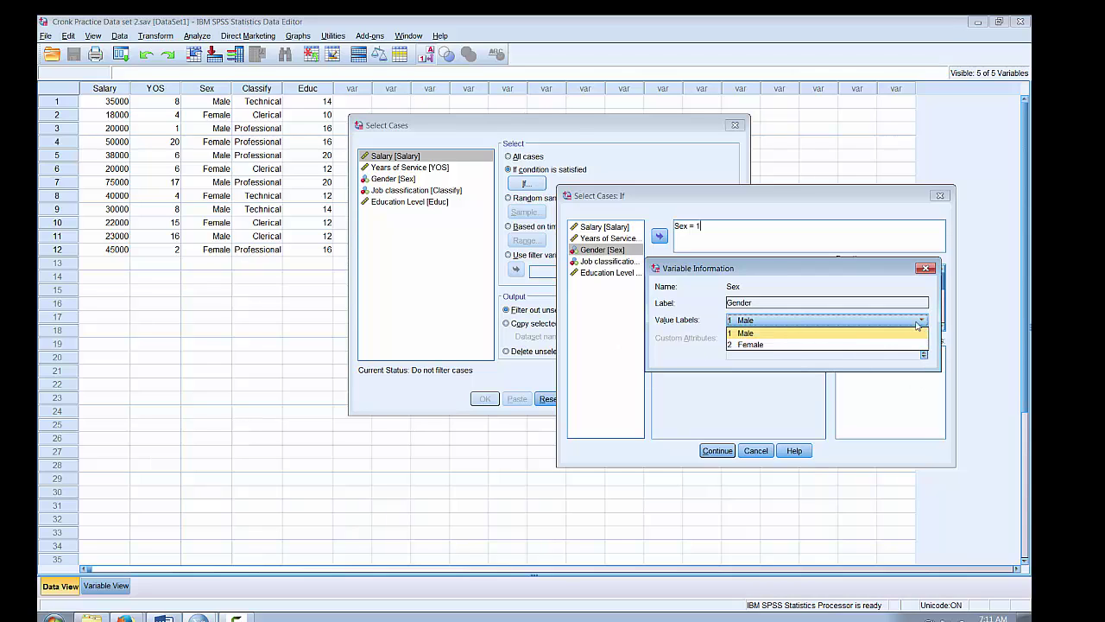
left_click(925, 269)
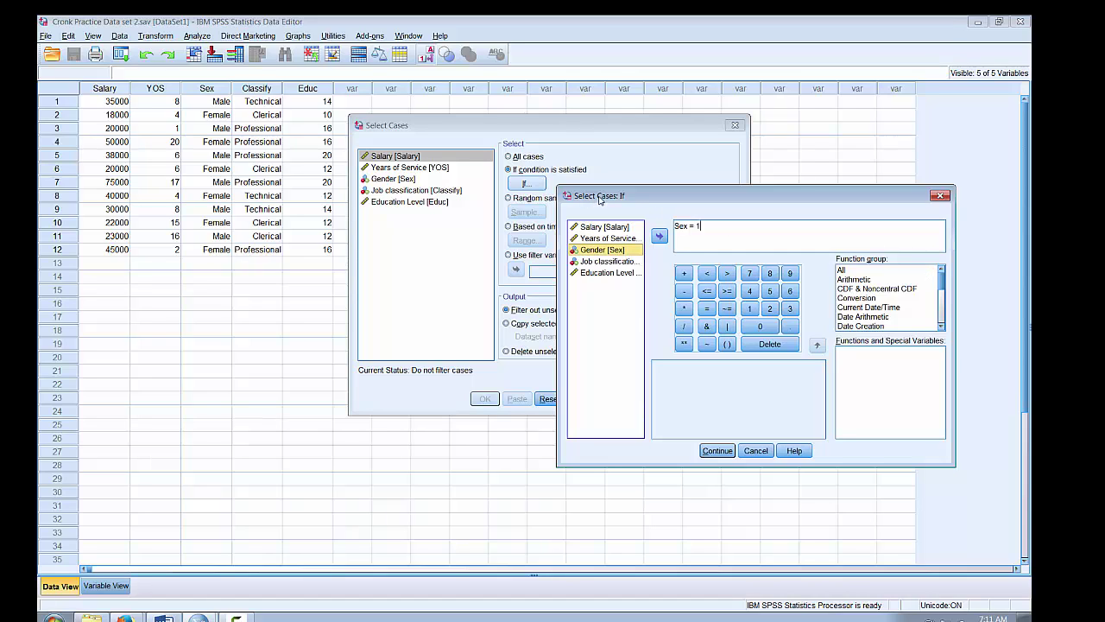
- Confirm the Sex = 1 condition and apply the filter so only male cases remain
left_click(717, 451)
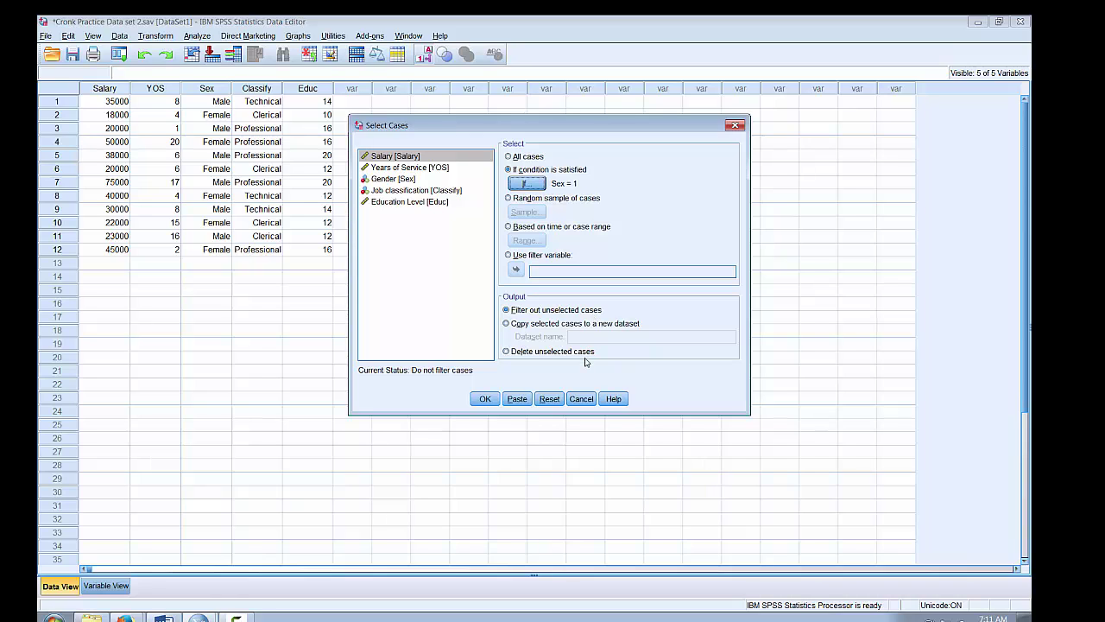
left_click(491, 405)
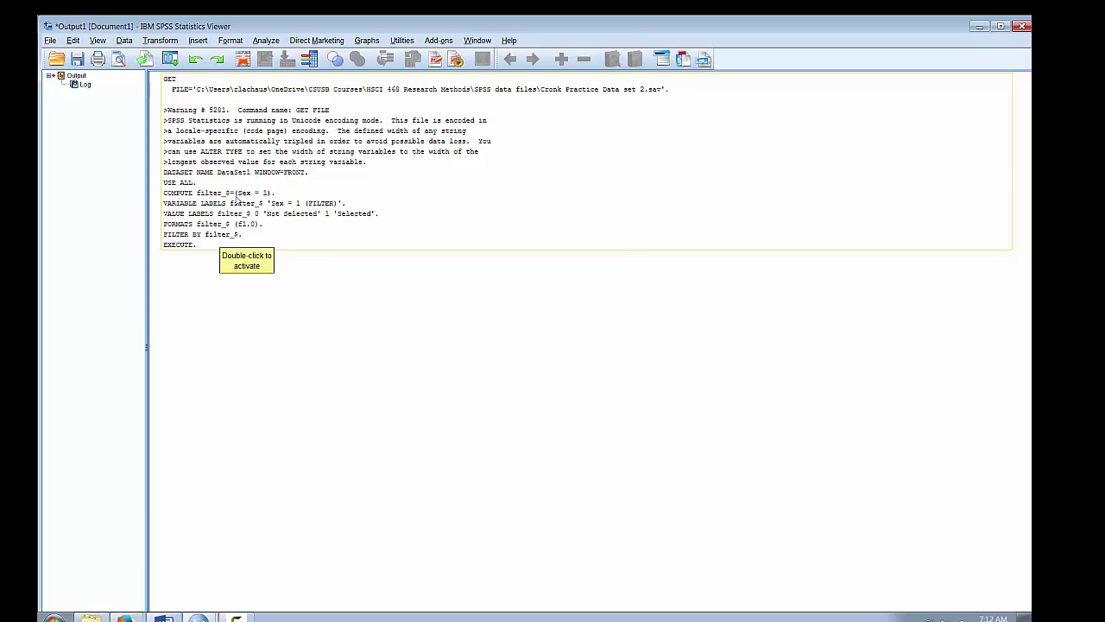
- Return to the Data Editor to see the new filter_$ column and crossed-out female rows
left_click(215, 355)
mouse_move(196, 617)
left_click(207, 596)
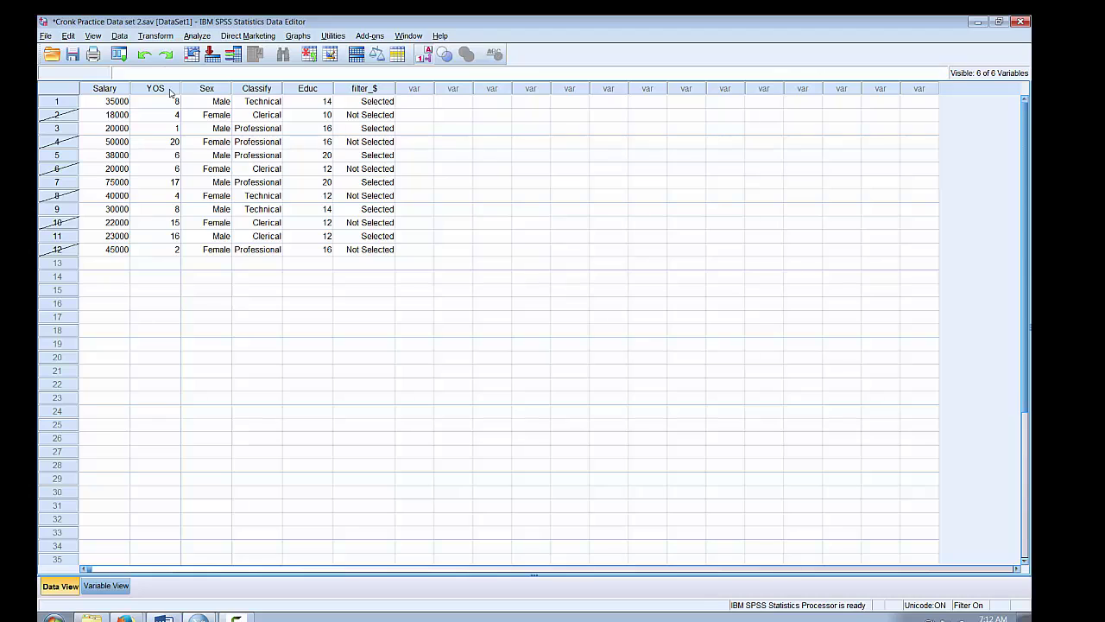
- Open Descriptives and add Years of Service [YOS] to the Variable(s) list
left_click(197, 35)
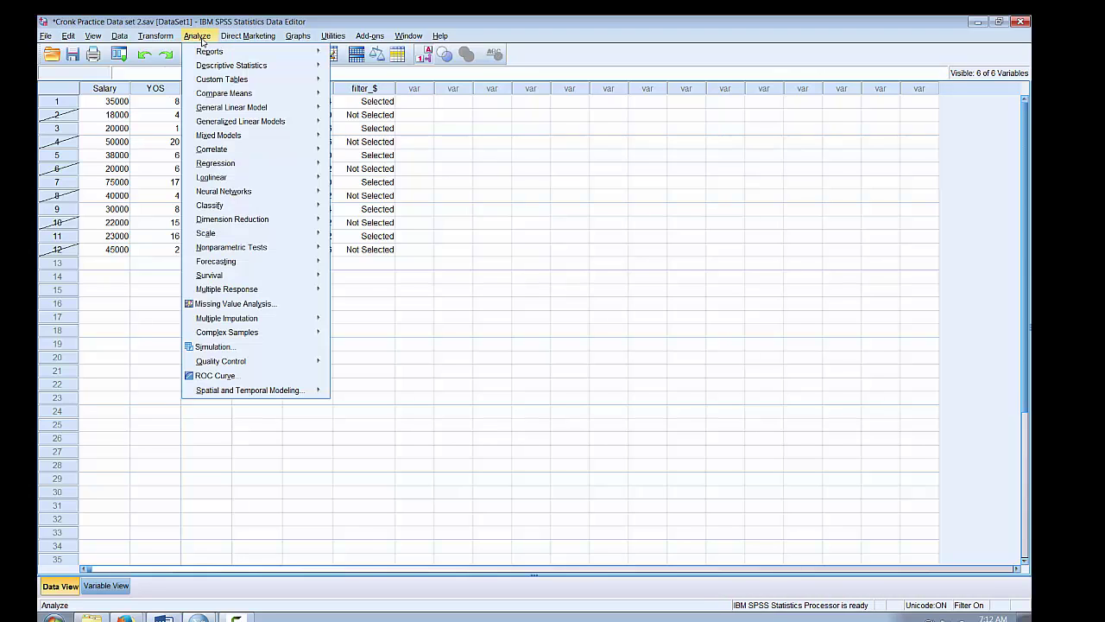
mouse_move(200, 68)
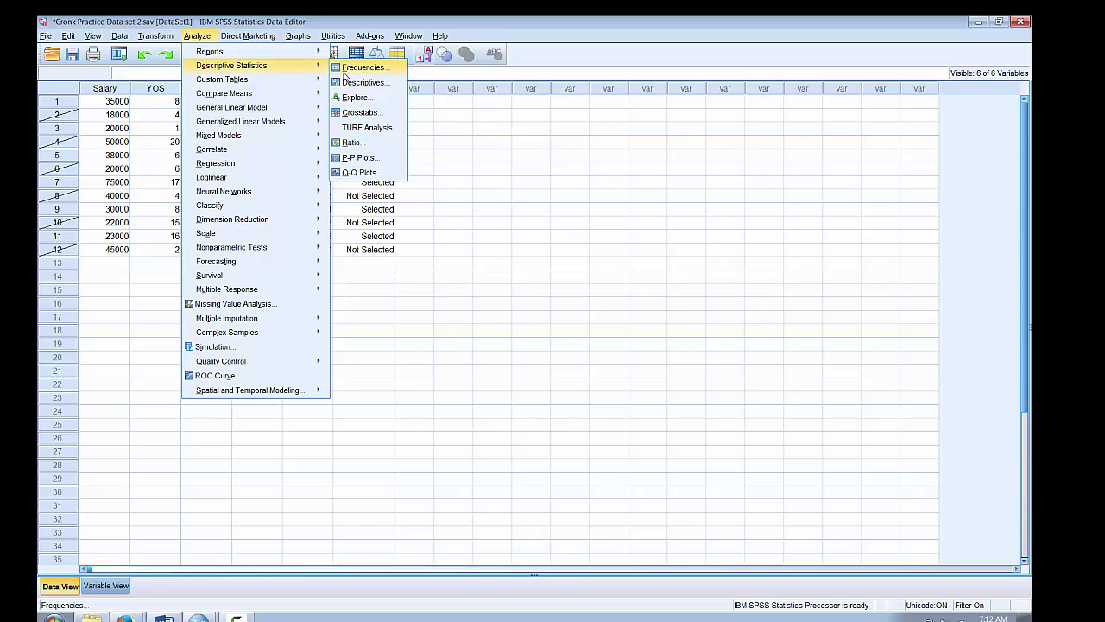
left_click(358, 82)
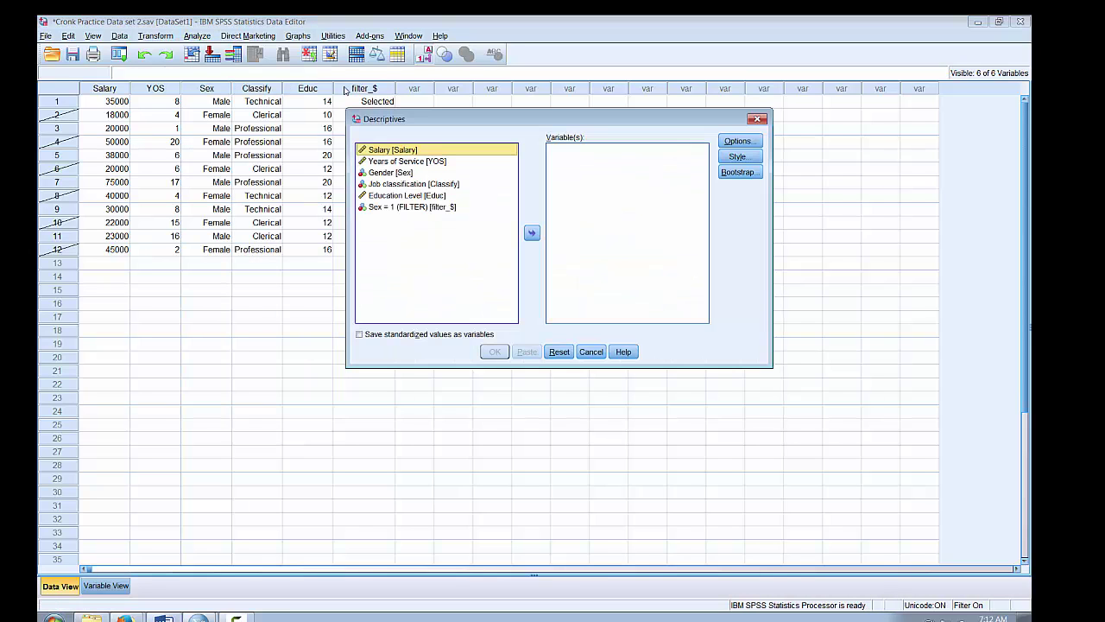
left_click(423, 162)
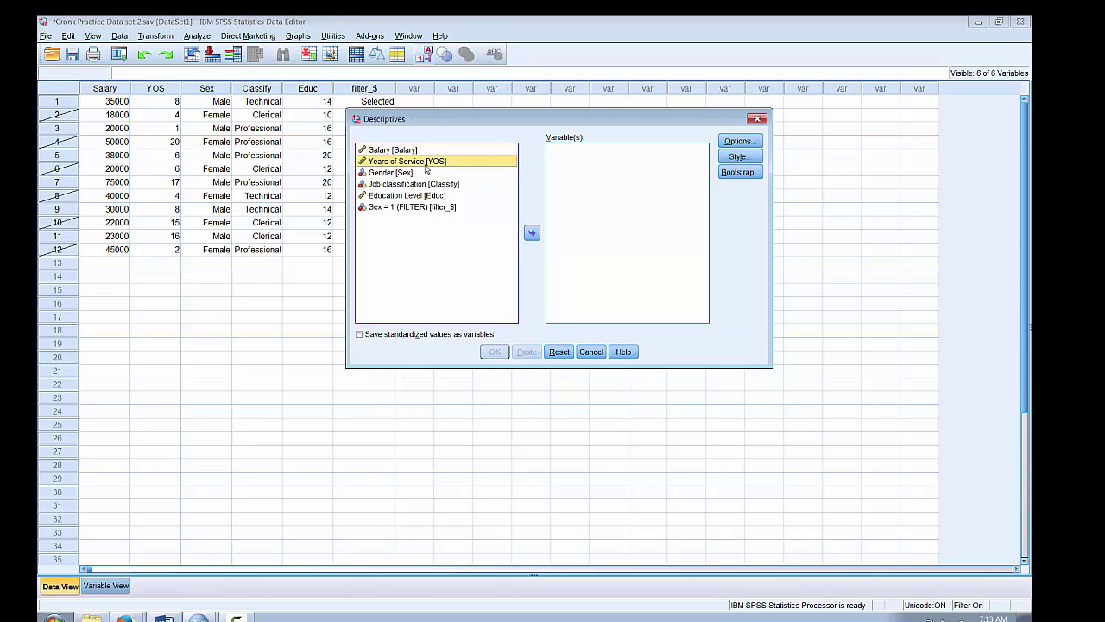
left_click(532, 232)
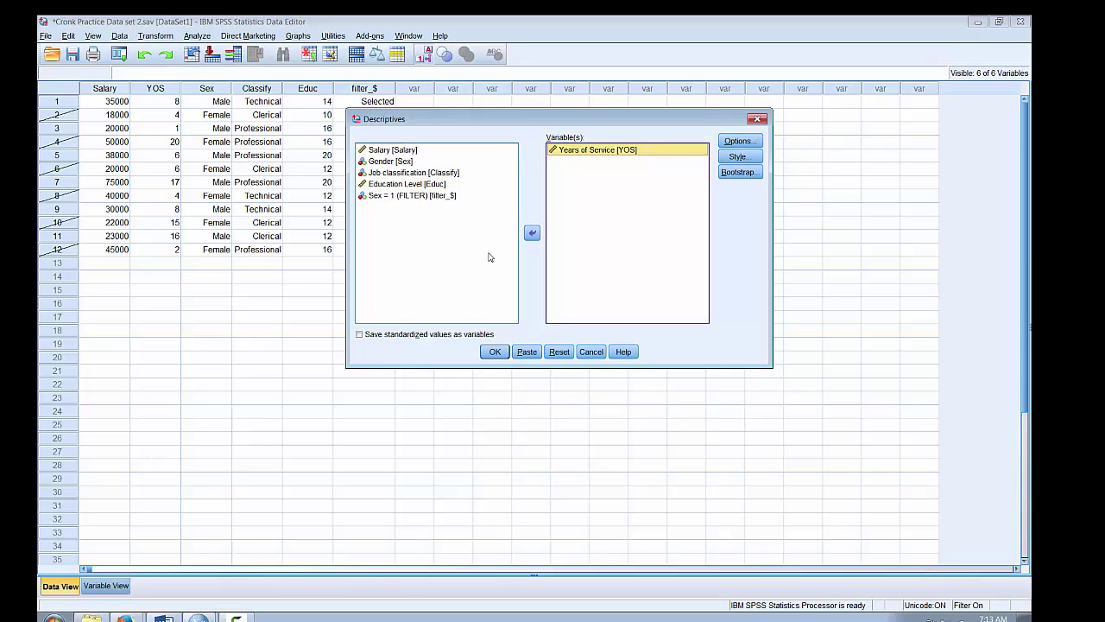
- Limit the Descriptives options to Mean only, dropping std. deviation, minimum and maximum
left_click(739, 144)
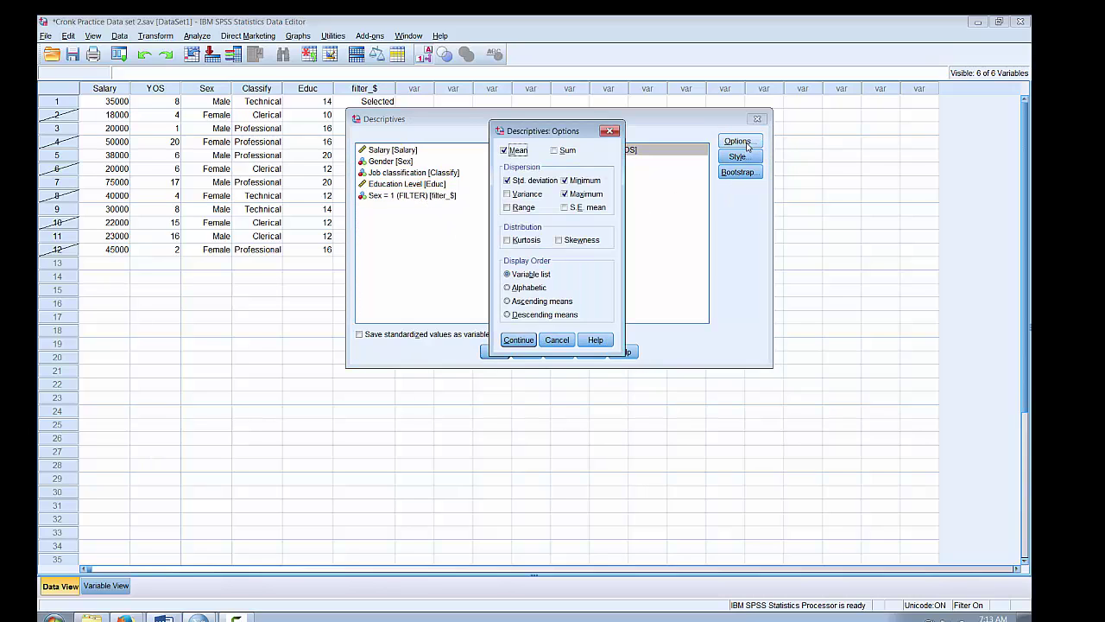
left_click(507, 180)
left_click(565, 180)
left_click(564, 193)
left_click(521, 341)
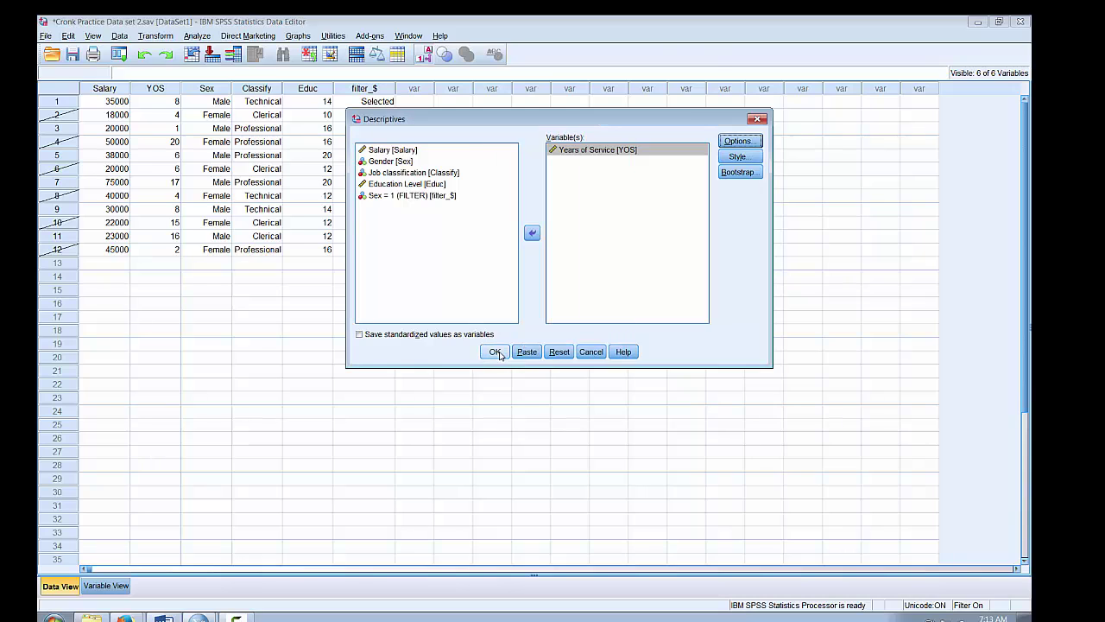
- Run Descriptives for Years of Service (N = 6, mean 9.33) and select its output heading
left_click(500, 353)
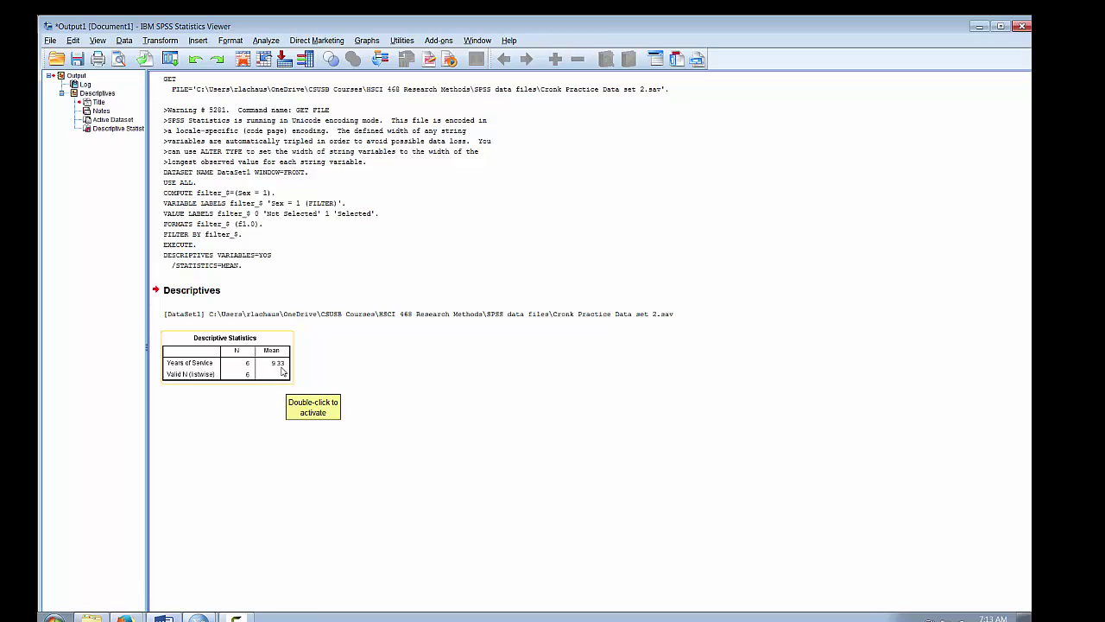
left_click(219, 292)
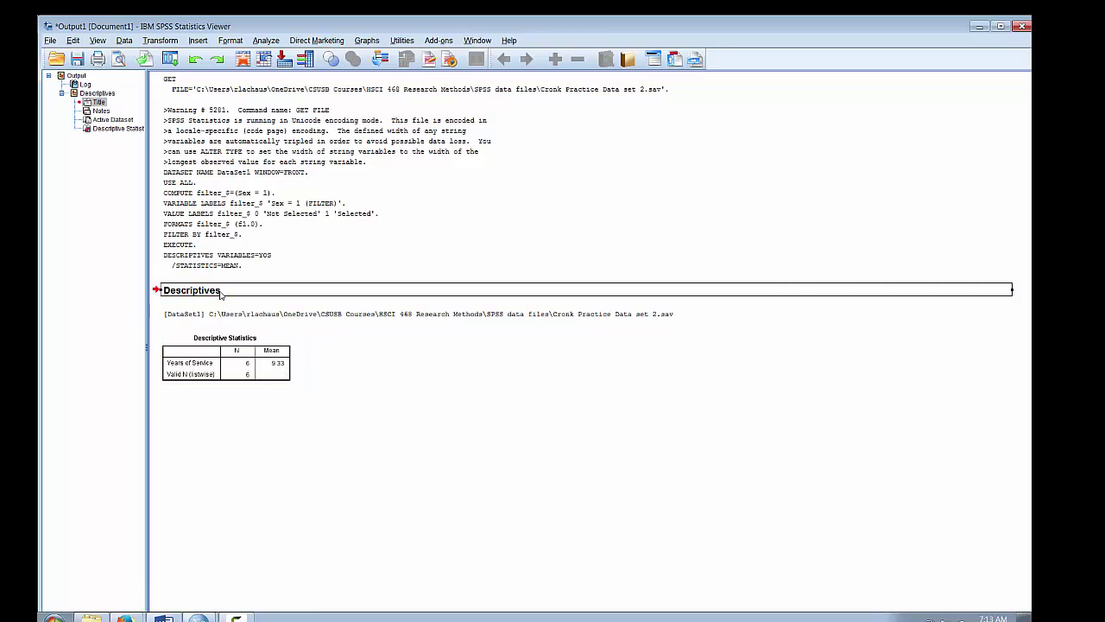
- Replace the Descriptives heading with 'Avg years of services for men only', correcting the 'AVg' typo
double_click(220, 292)
left_click_drag(221, 283, 157, 282)
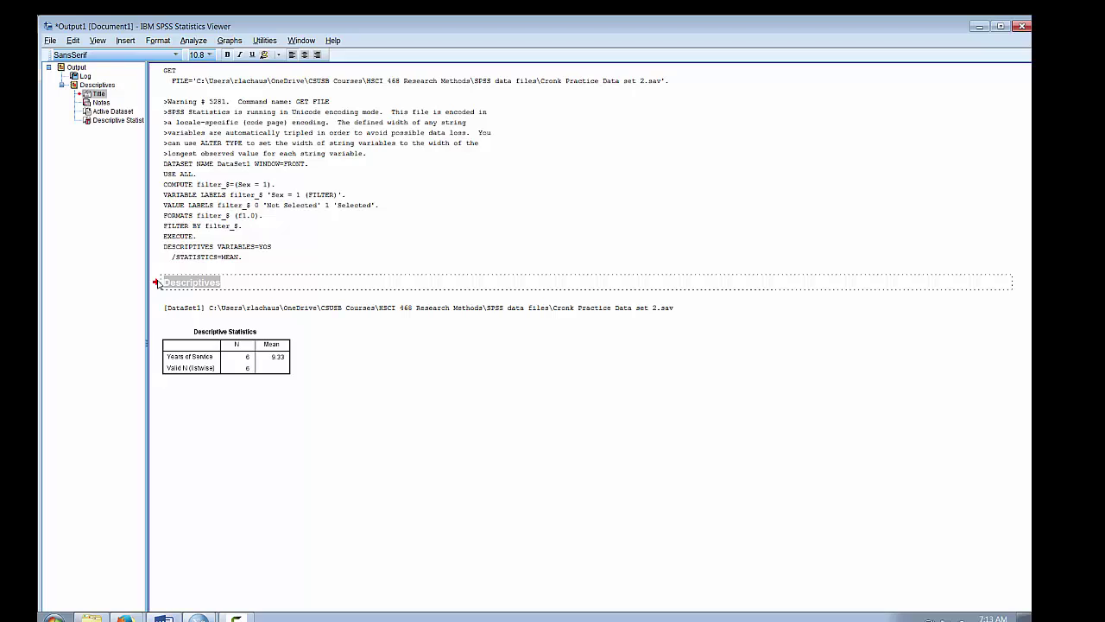
type("AVg years of services for men only")
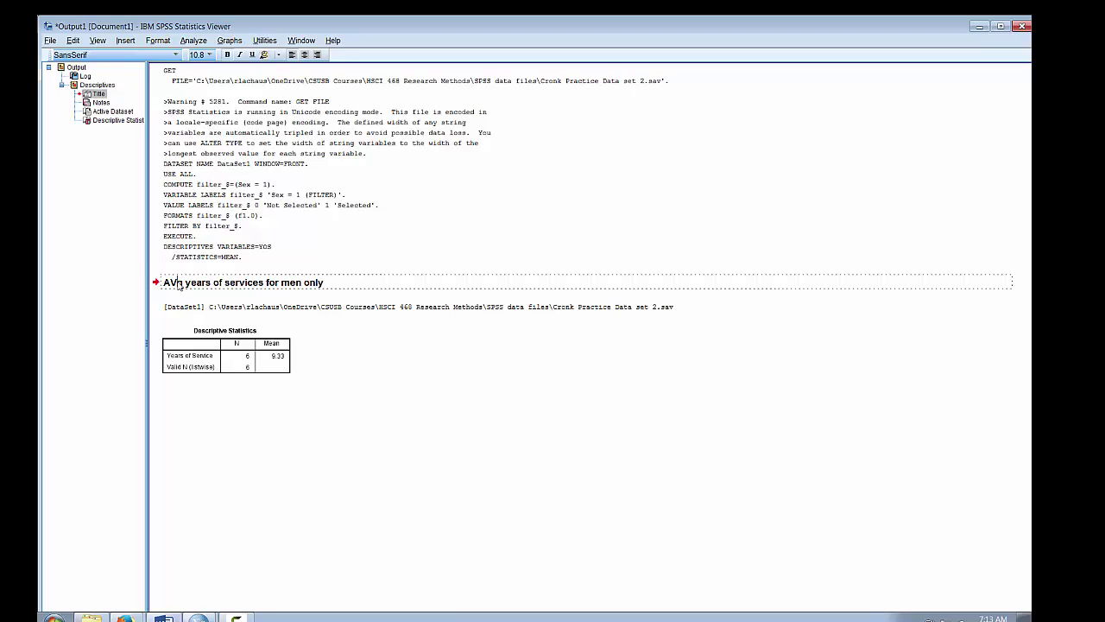
double_click(178, 285)
type("Avg")
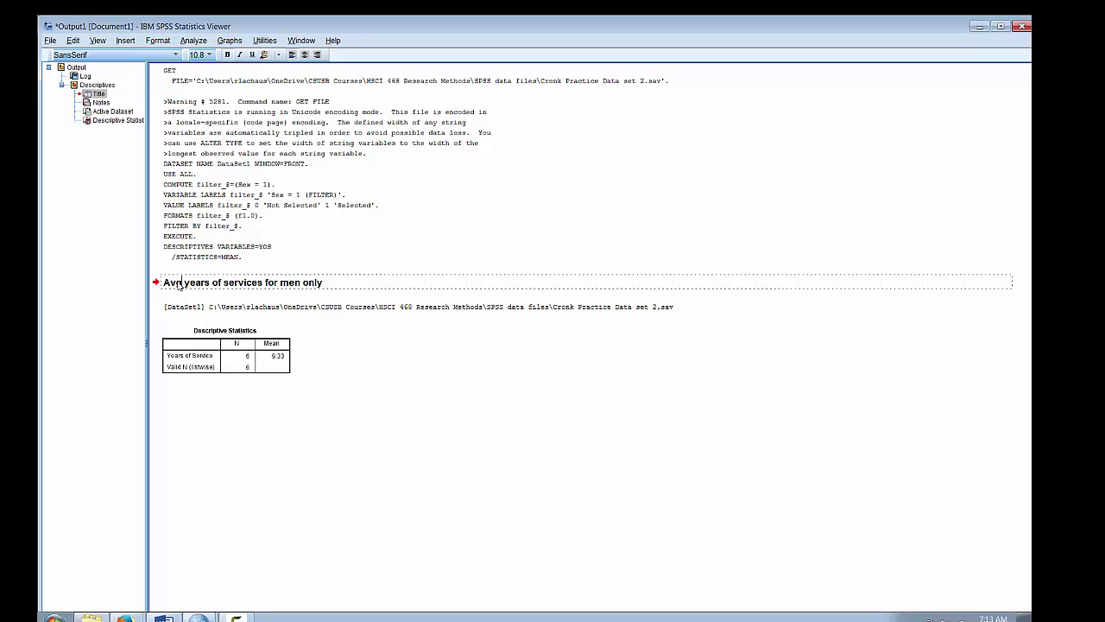
left_click(321, 369)
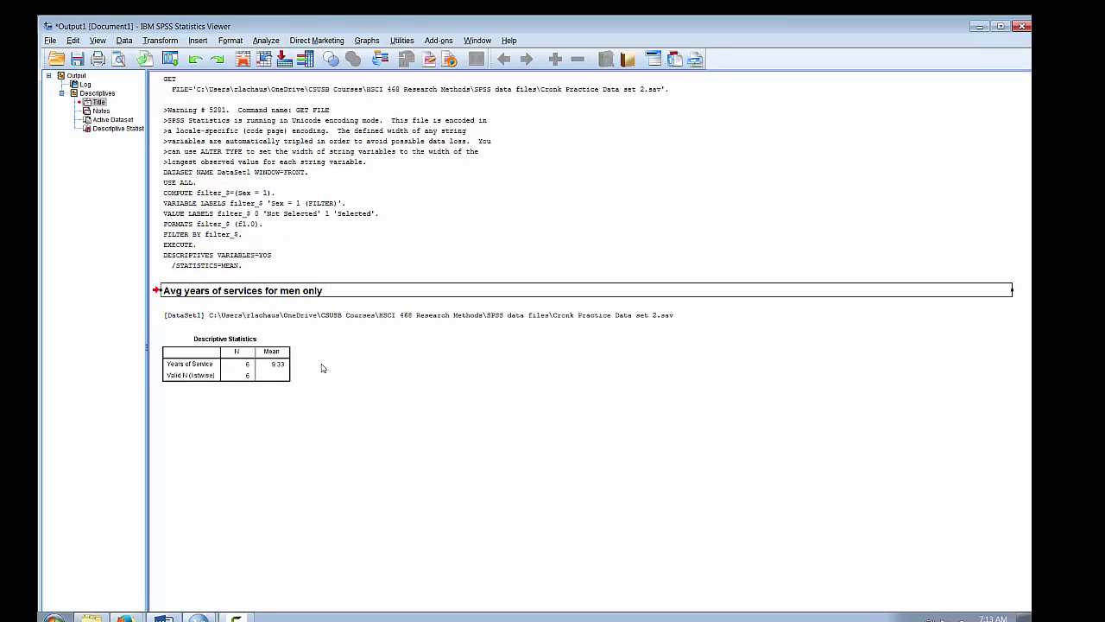
- In the Data Editor, set Select Cases back to All cases to restore all 12 cases
mouse_move(164, 618)
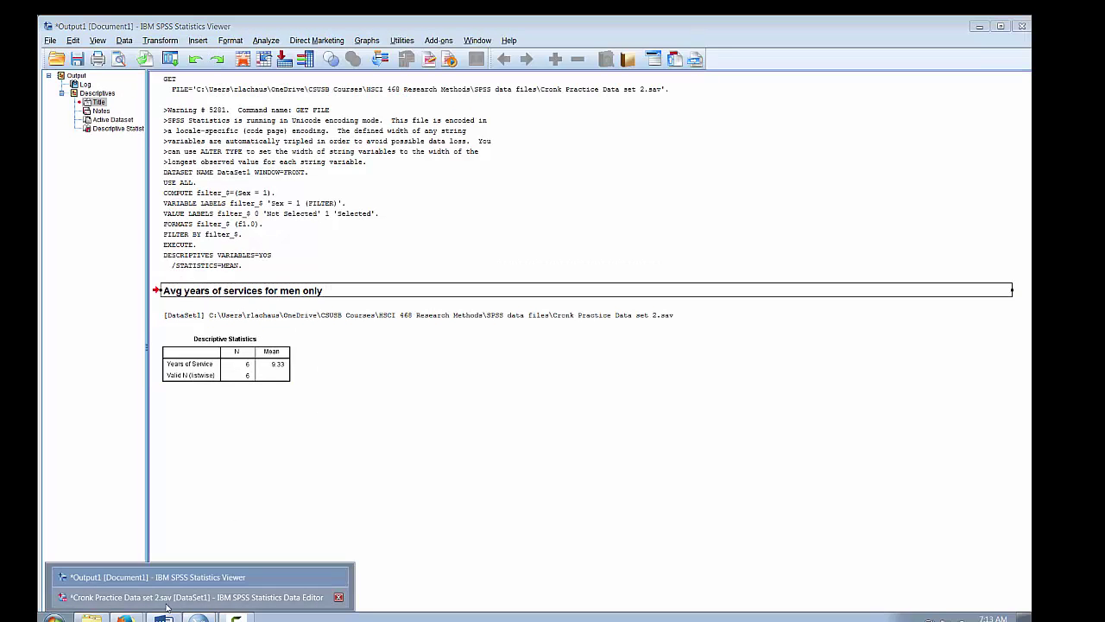
left_click(166, 595)
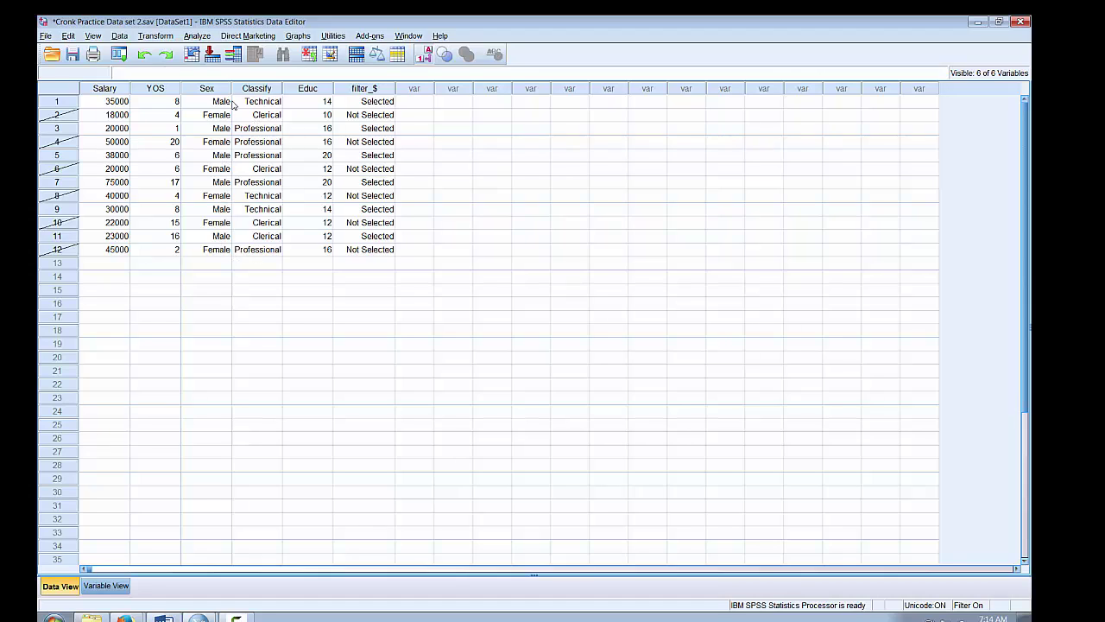
left_click(120, 36)
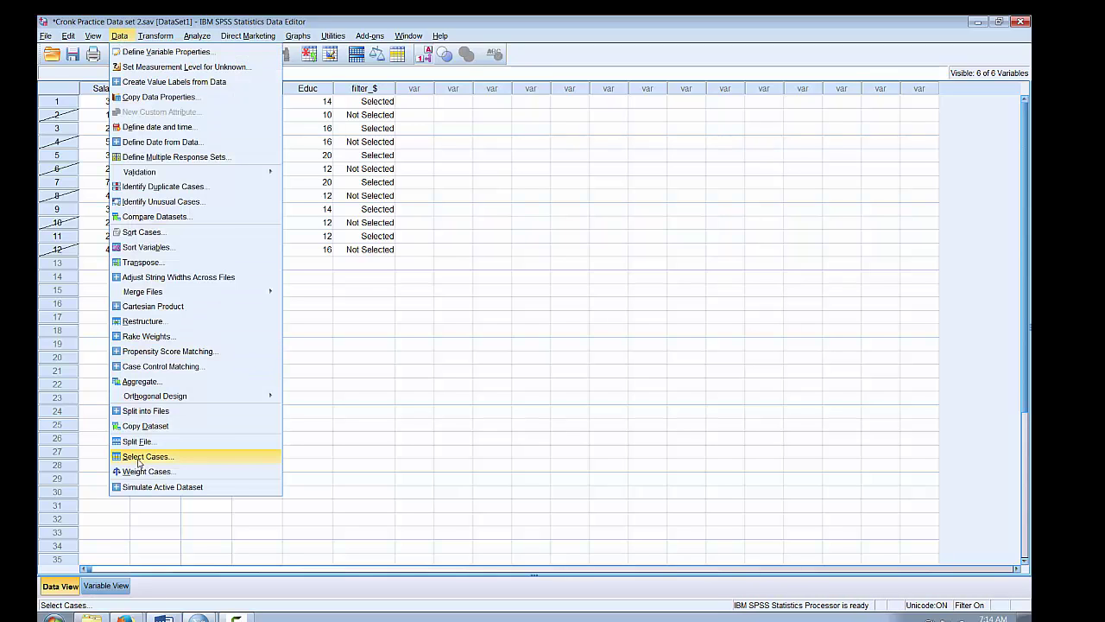
left_click(138, 458)
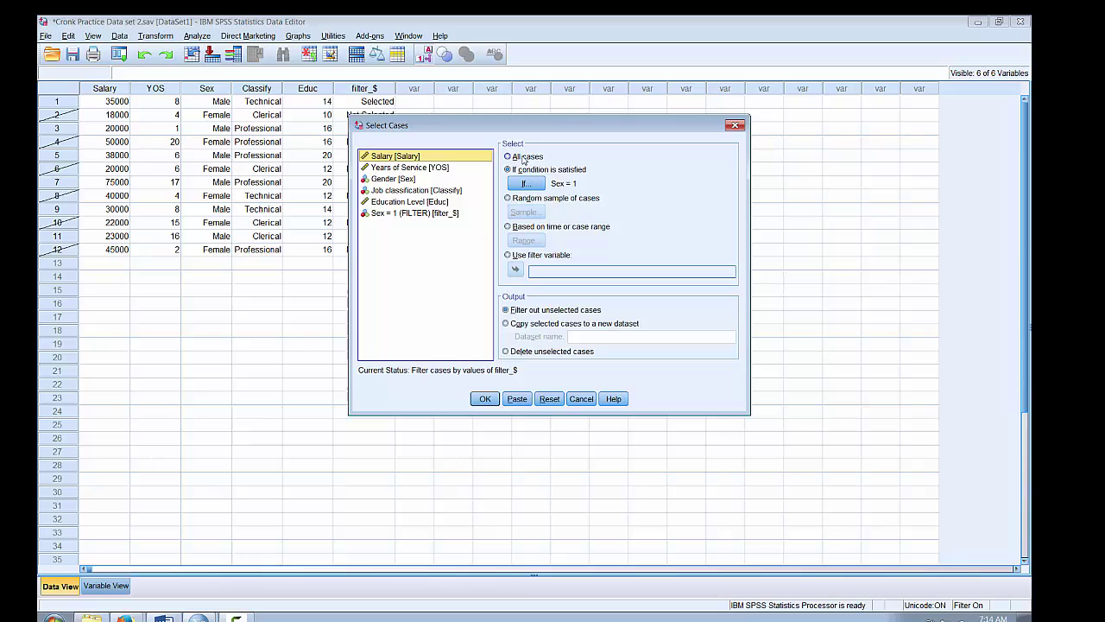
left_click(523, 157)
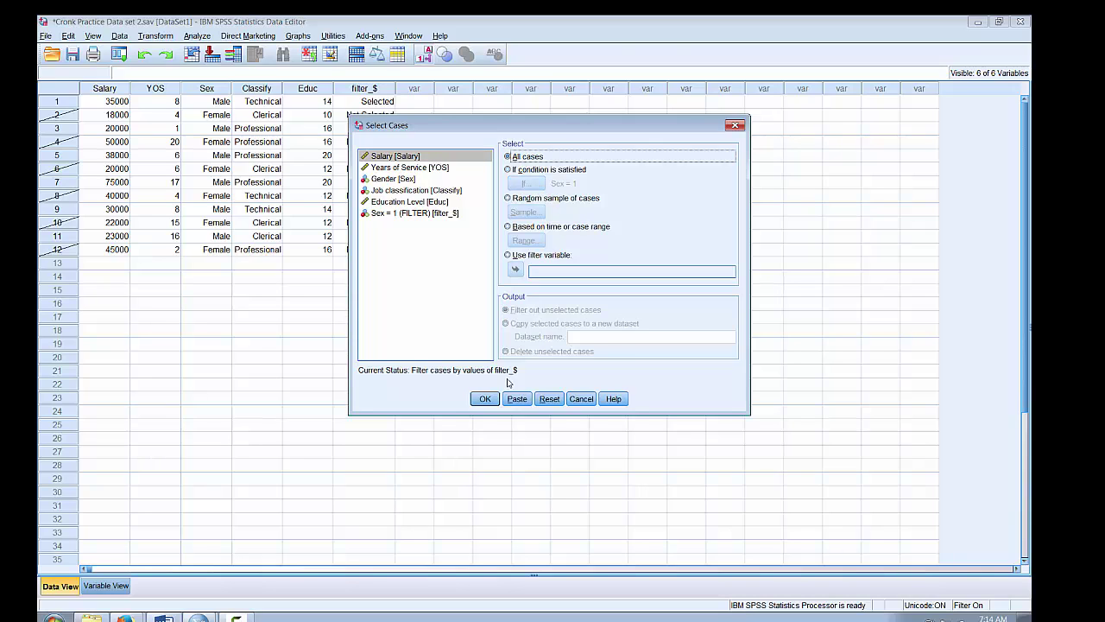
left_click(485, 399)
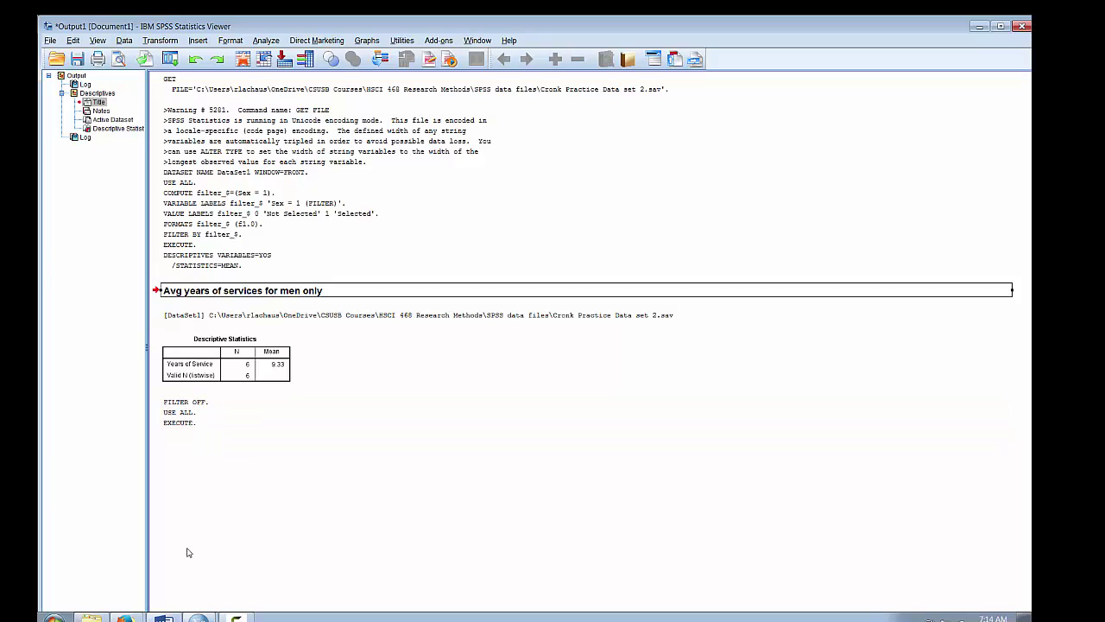
left_click(183, 597)
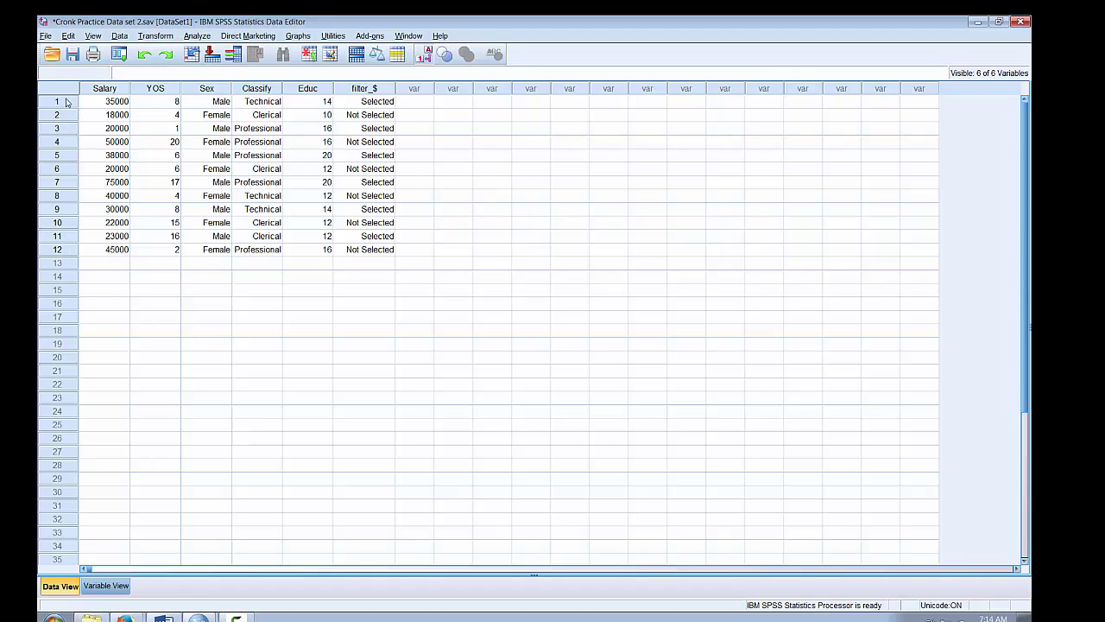
- Clear the filter_$ column from the Data Editor, leaving five variables
left_click(346, 89)
right_click(347, 93)
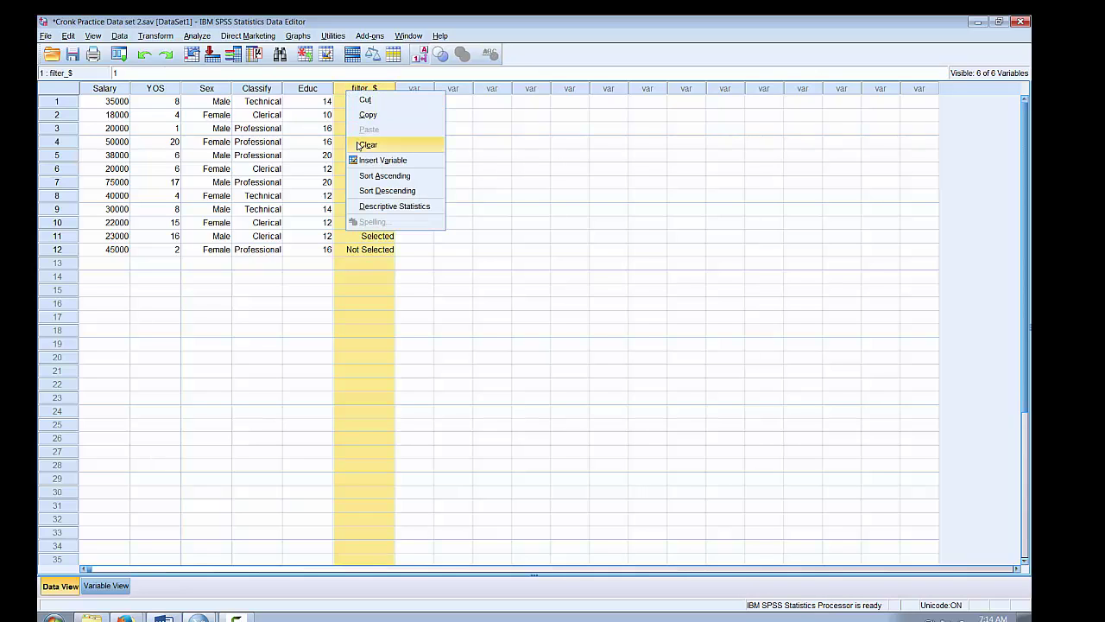
left_click(359, 141)
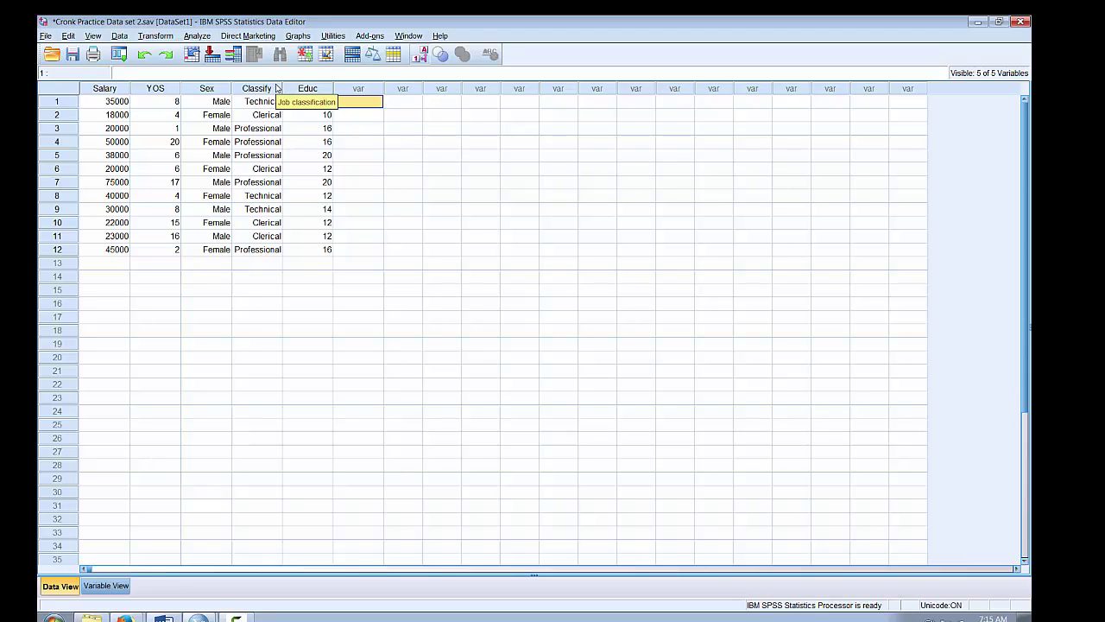
- Run a Frequencies analysis on Job classification, widening the dialog to read full variable names
left_click(200, 38)
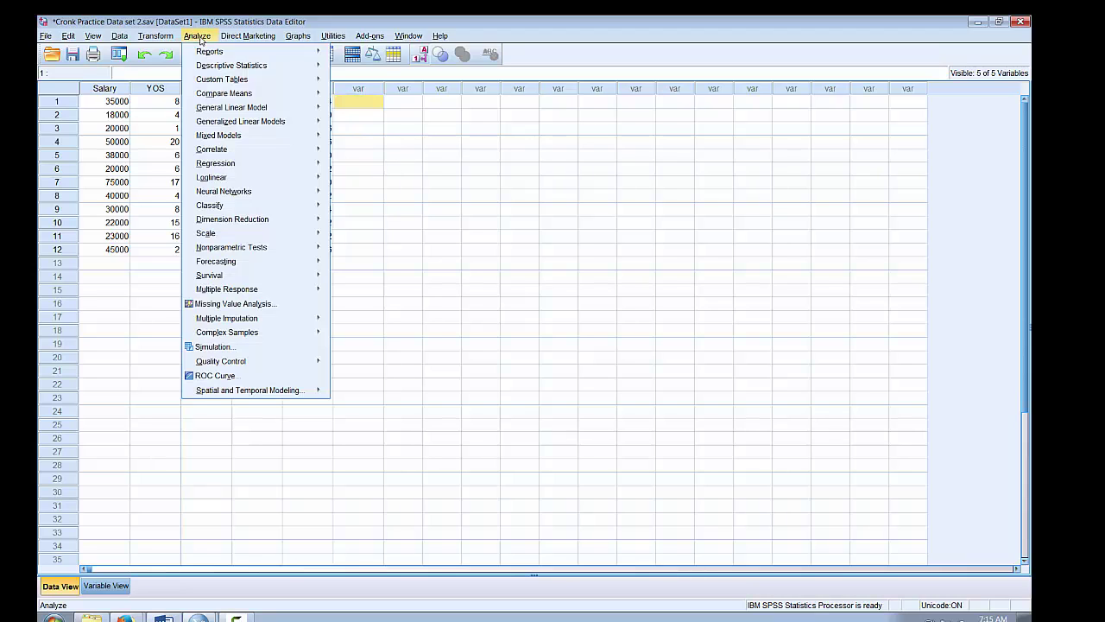
mouse_move(204, 68)
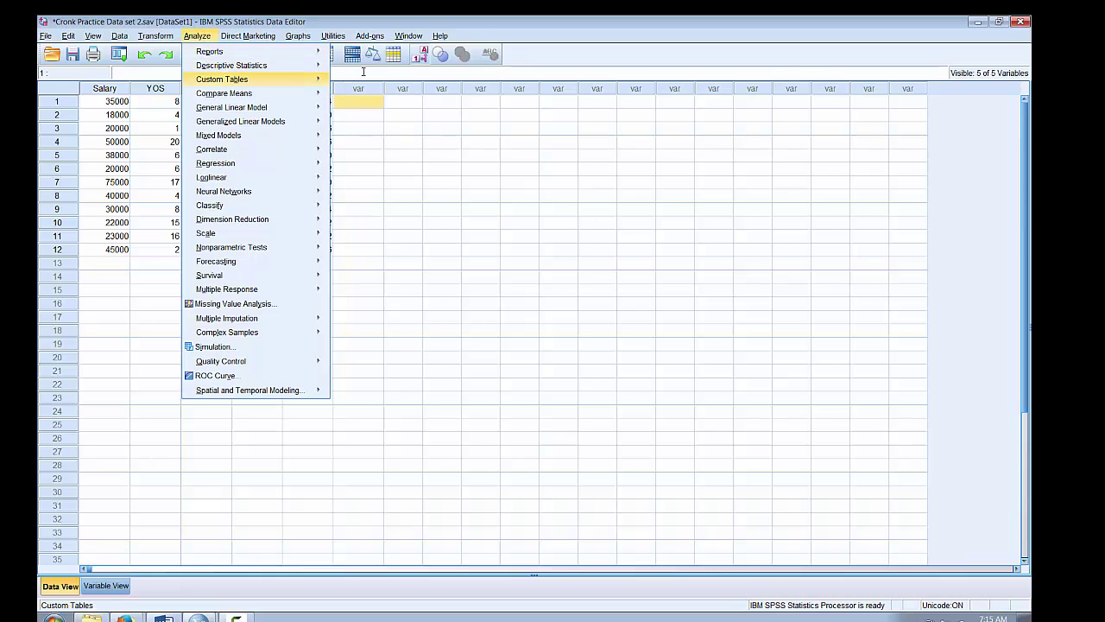
left_click(361, 67)
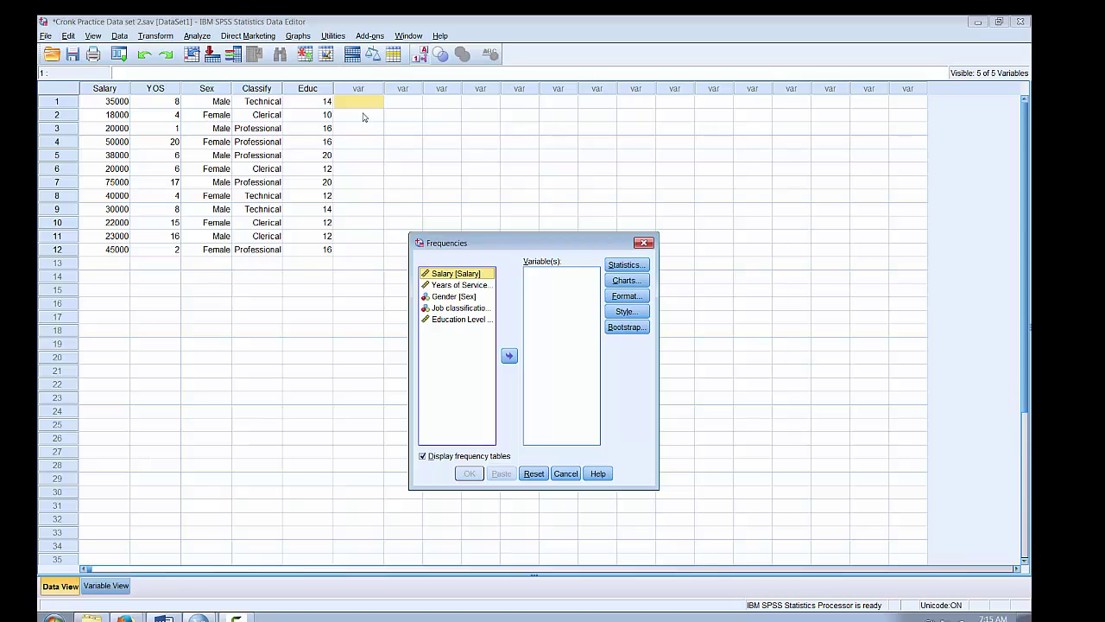
left_click_drag(411, 316, 338, 316)
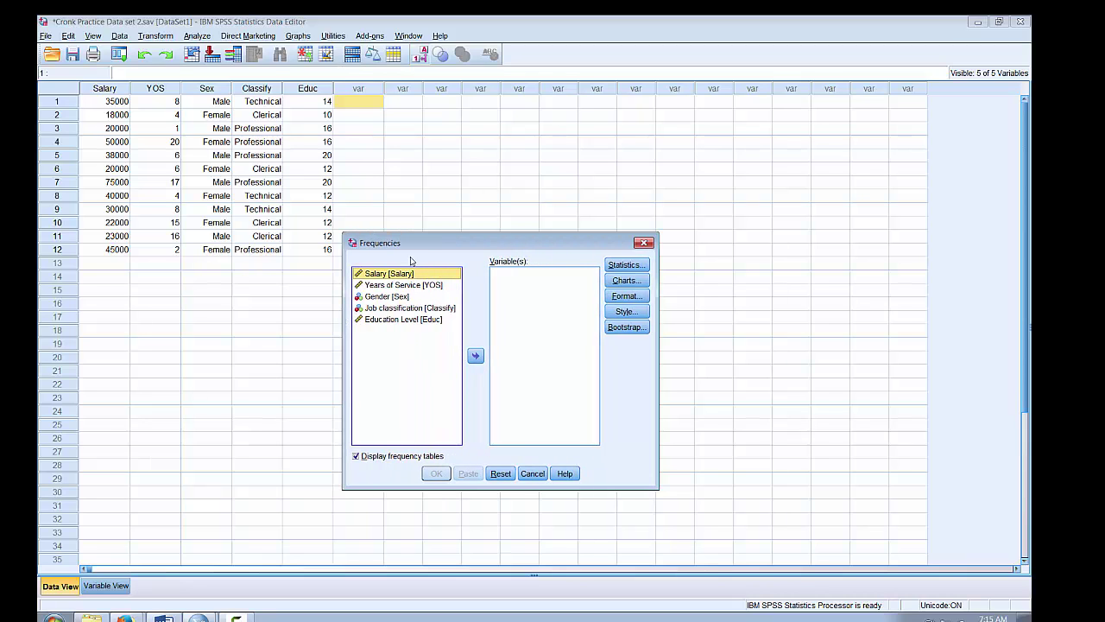
left_click_drag(461, 235, 503, 153)
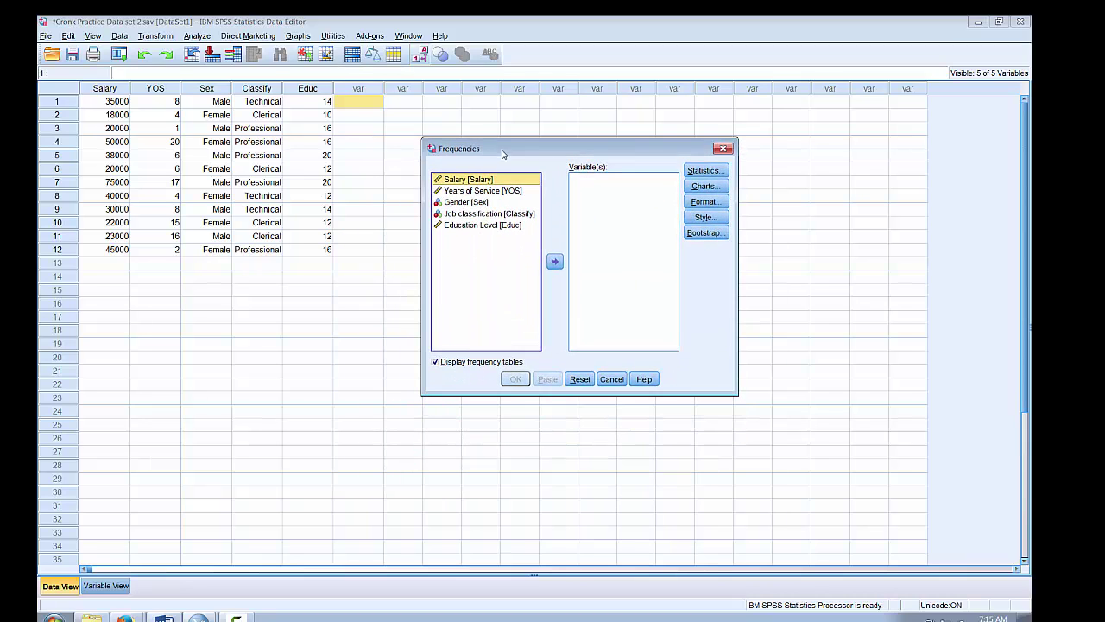
left_click(471, 216)
left_click(554, 262)
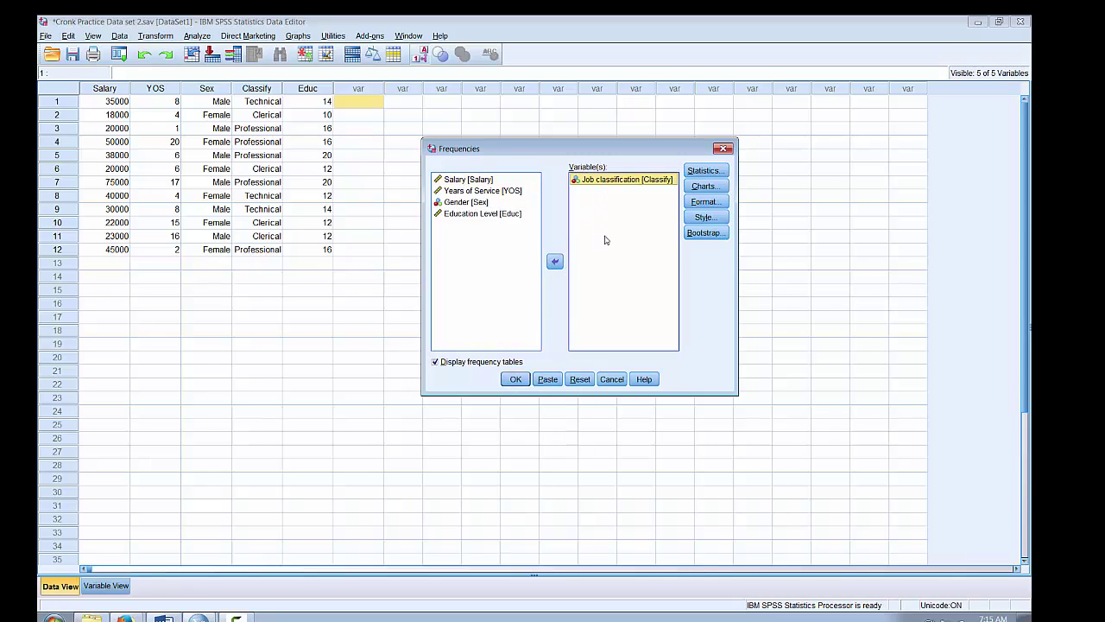
left_click(516, 380)
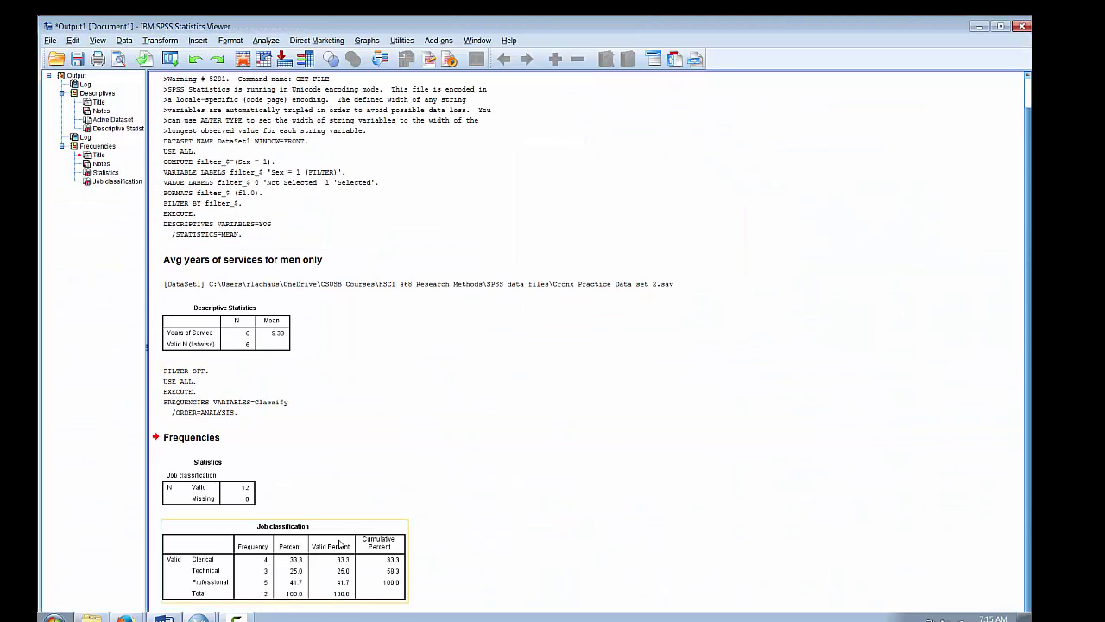
- Hide both syntax log blocks in the Viewer outline and select the Job classification table
double_click(74, 138)
double_click(75, 85)
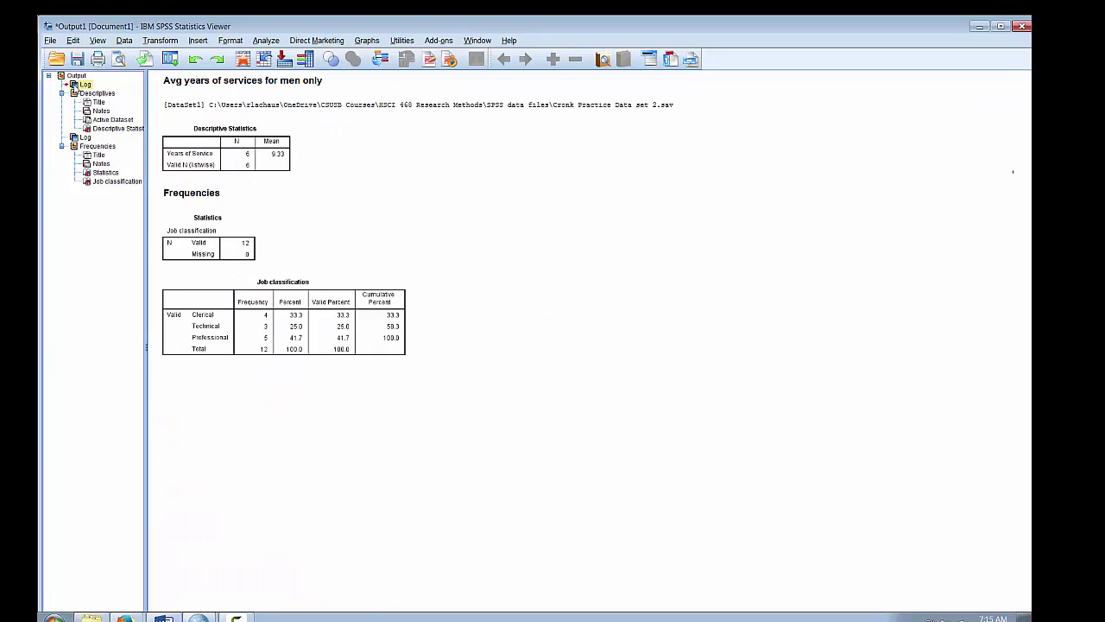
left_click(179, 286)
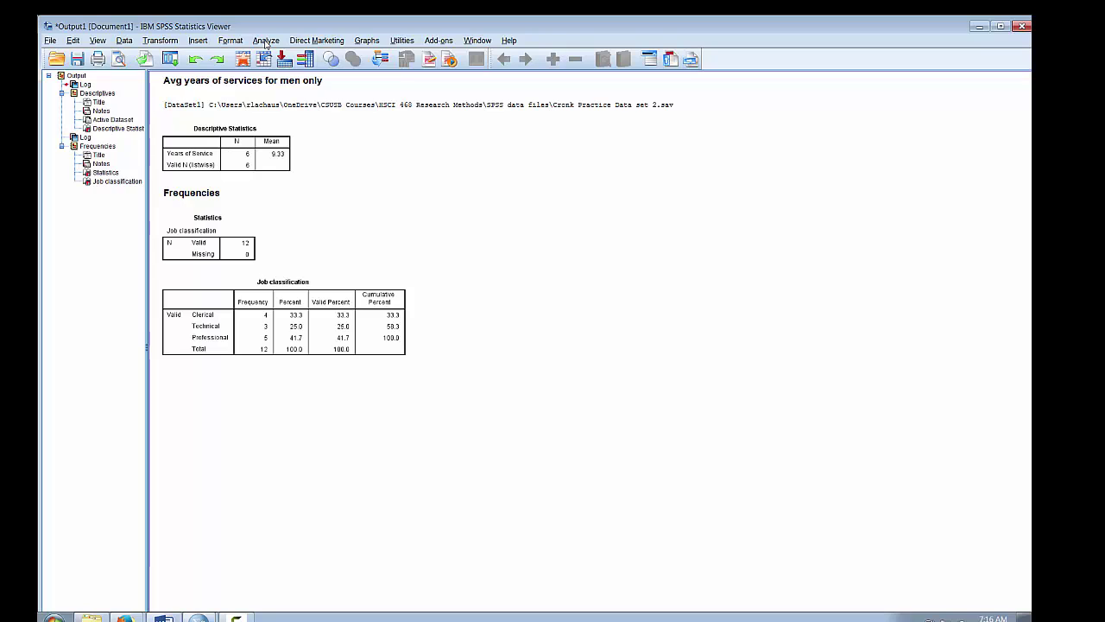
- Rerun Frequencies with Gender [Sex] replacing Job classification as the analysed variable
left_click(266, 41)
mouse_move(273, 75)
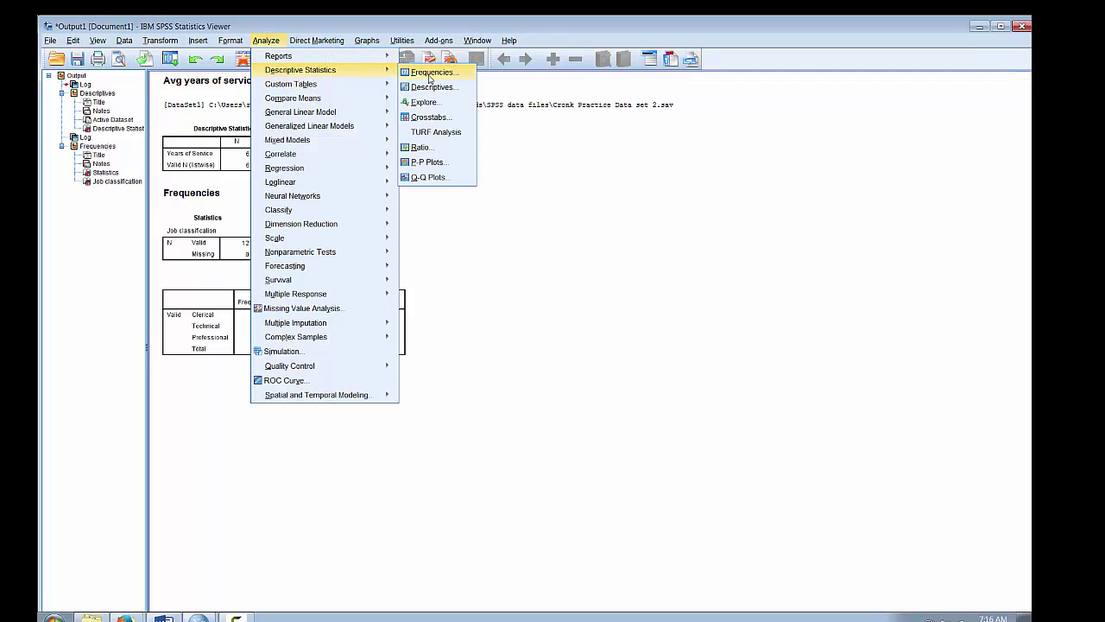
left_click(430, 74)
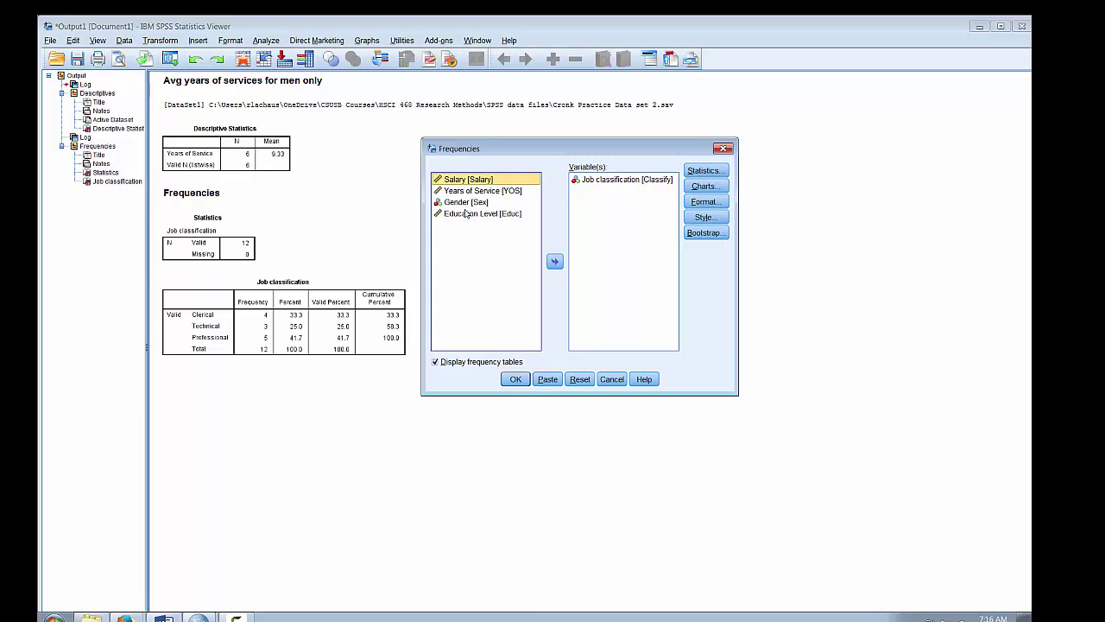
left_click(612, 183)
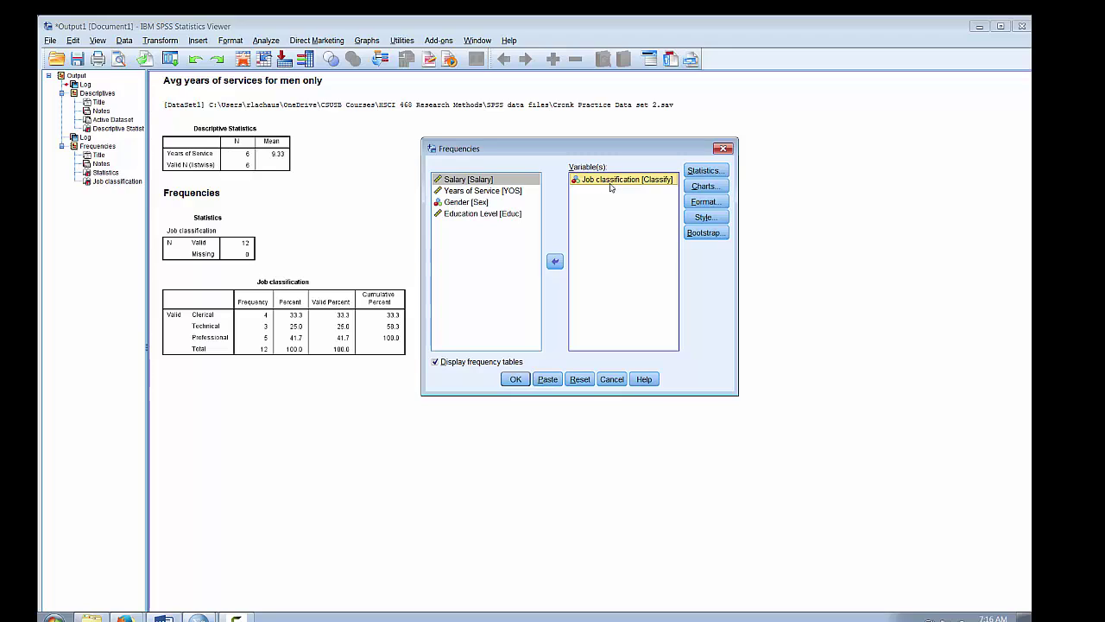
left_click(555, 263)
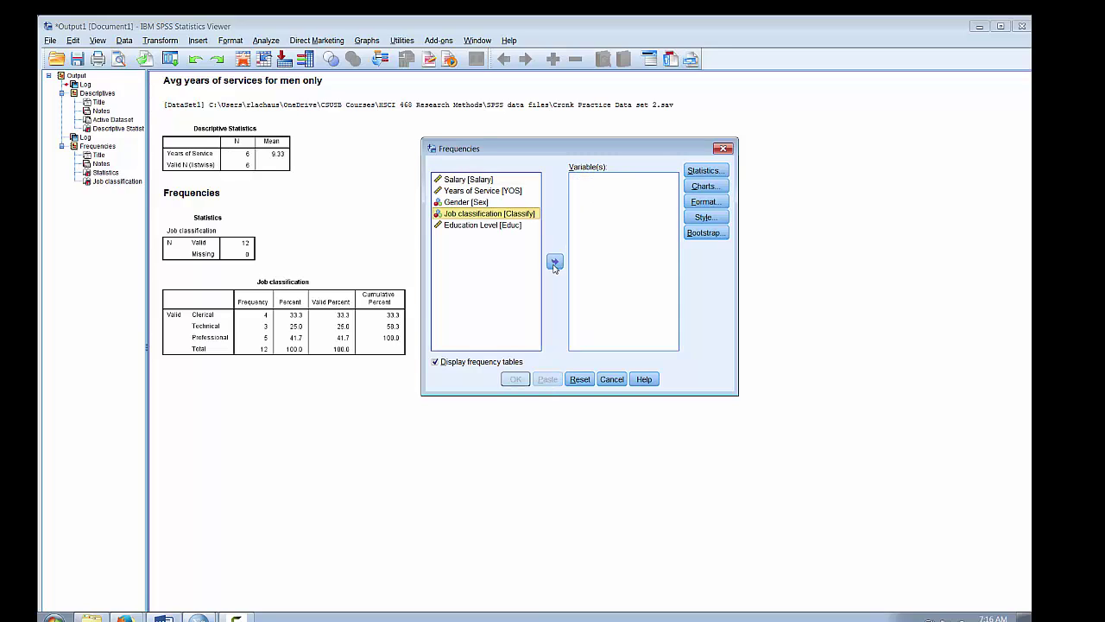
left_click(473, 203)
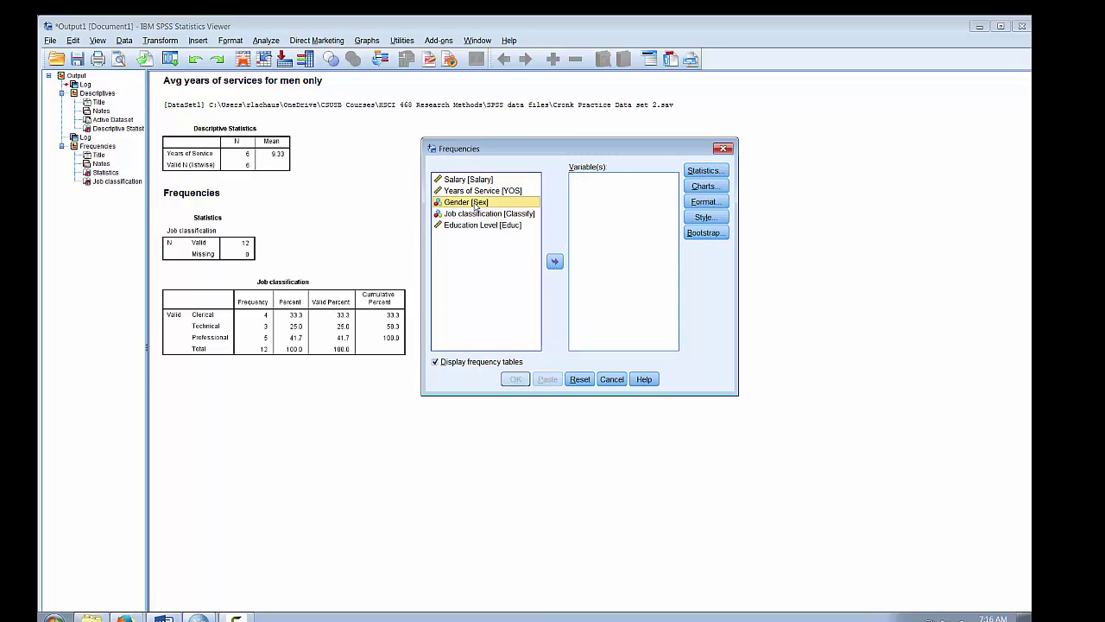
left_click(554, 261)
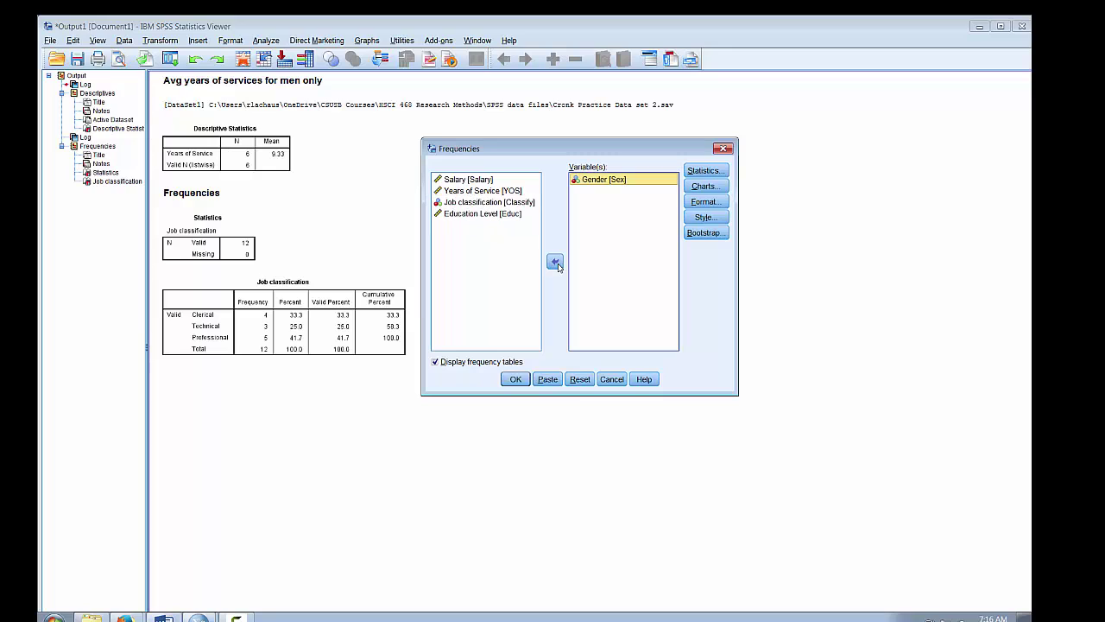
left_click(516, 379)
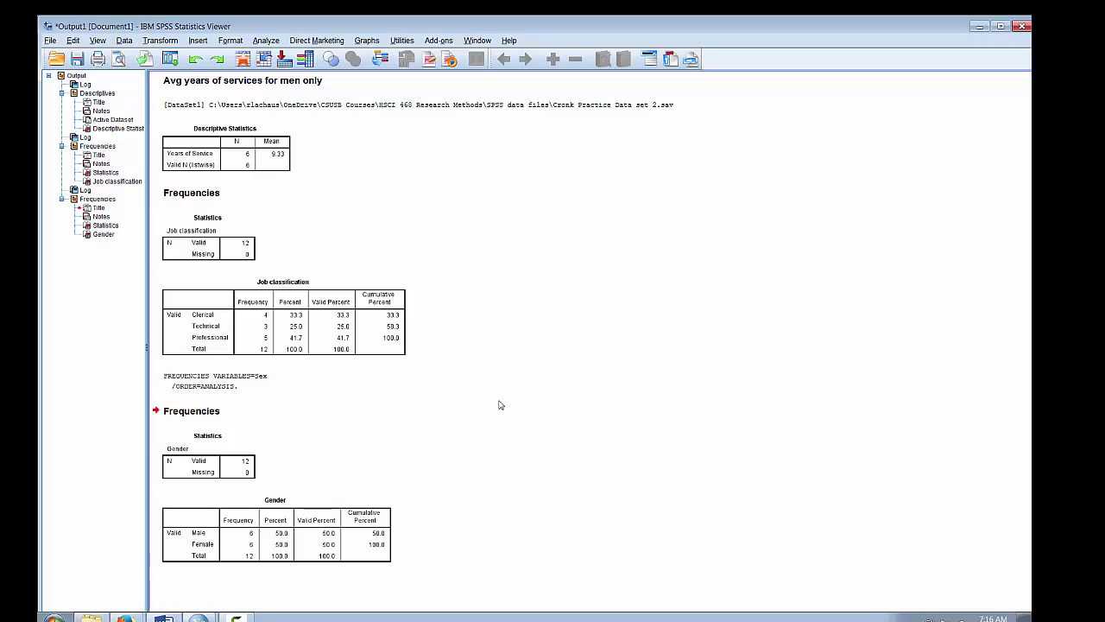
- Hide the newest syntax log and select the Gender frequency table
double_click(75, 191)
left_click(216, 487)
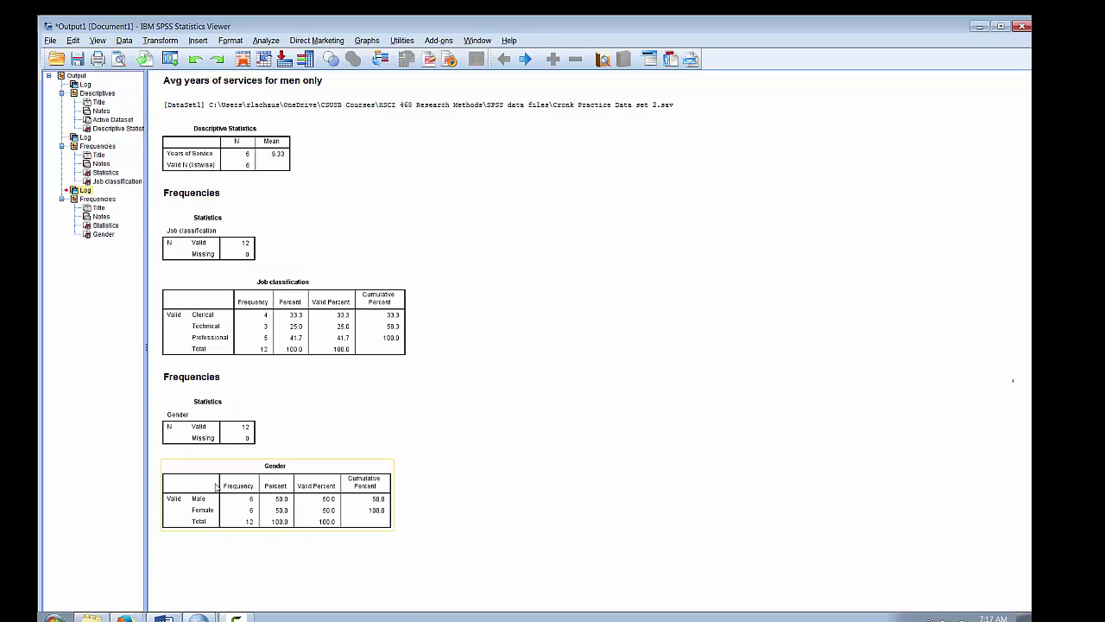